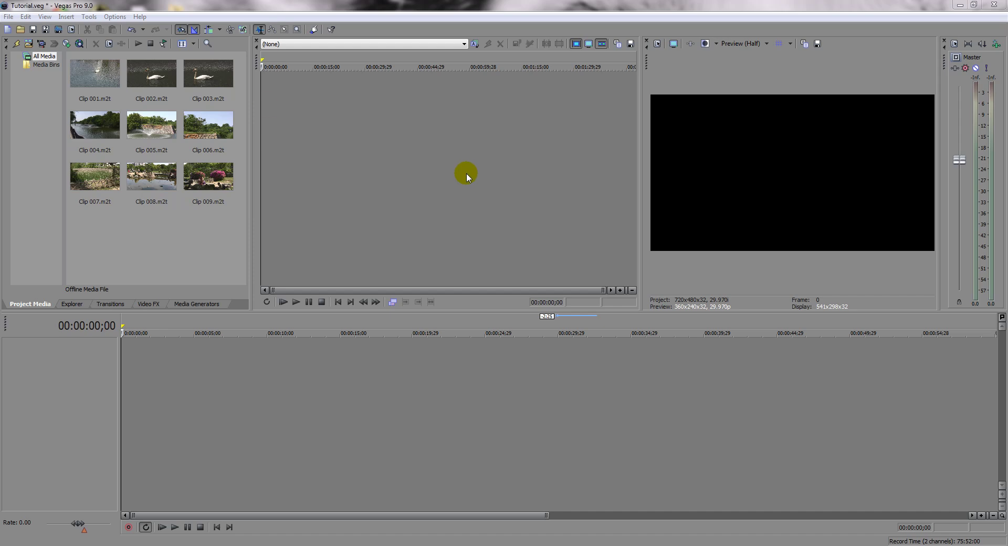
# Load Clip 003.m2t in the trimmer, select 00:06:12;01 to 00:06:14;17, and add that range to the start of the timeline
pyautogui.moveTo(207, 82); pyautogui.dragTo(302, 121)
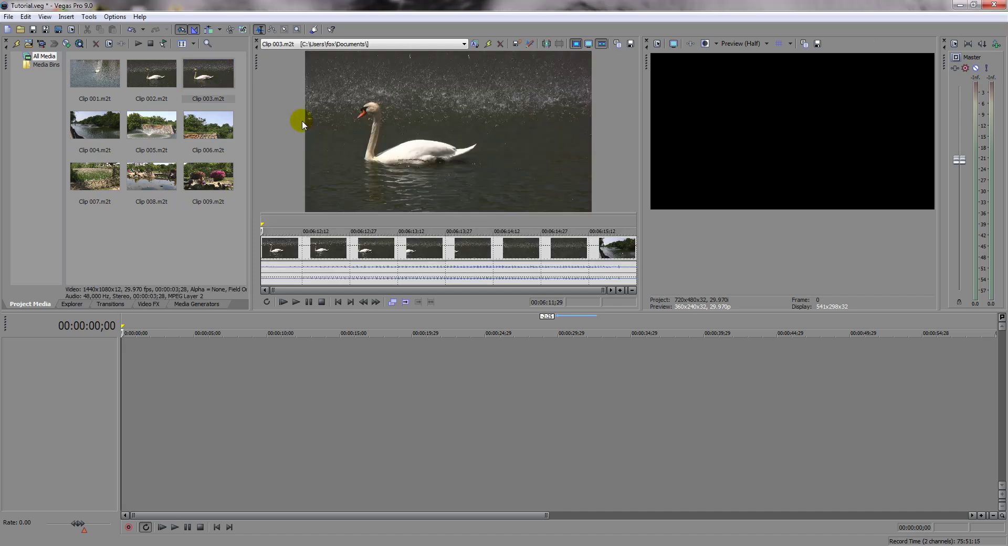
pyautogui.click(604, 45)
pyautogui.press('Right')
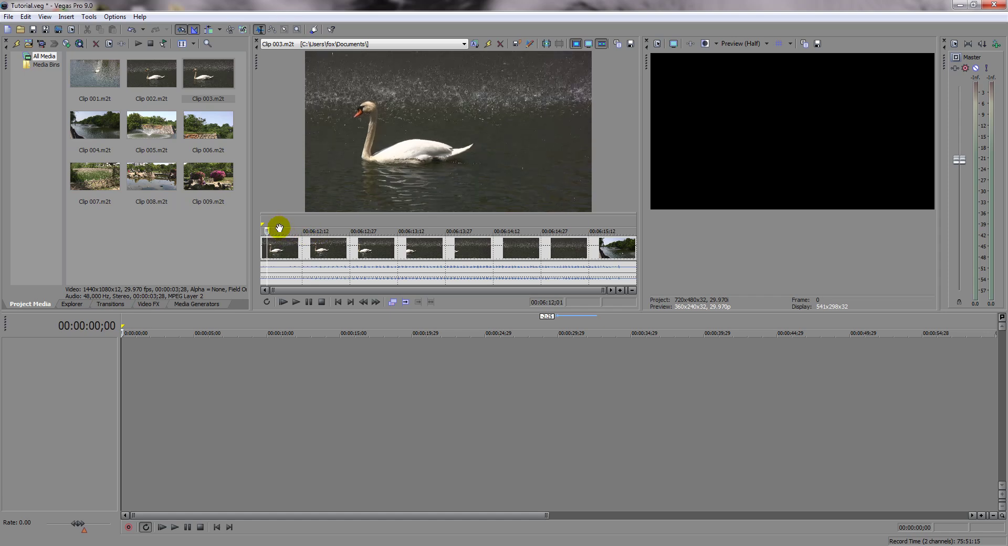
pyautogui.moveTo(267, 267); pyautogui.dragTo(508, 272)
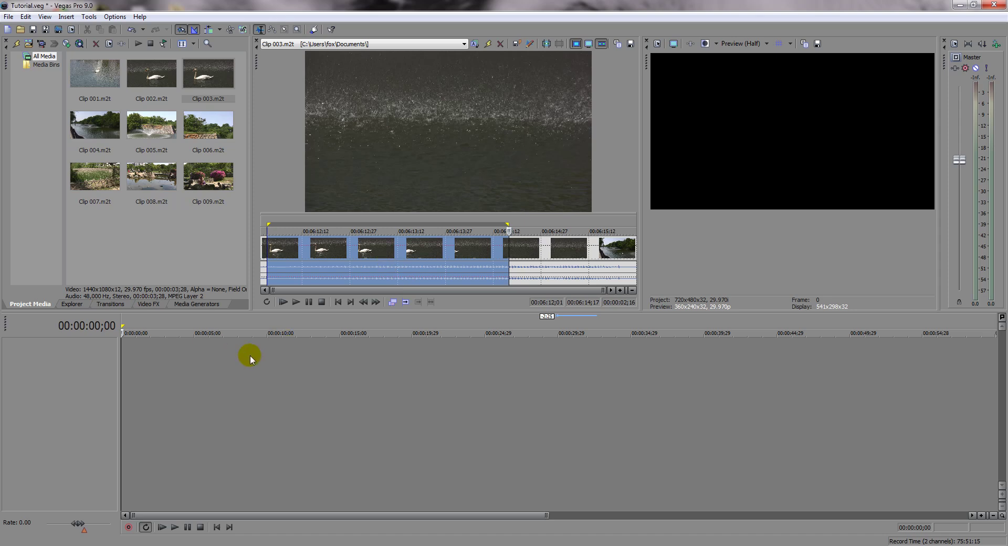
pyautogui.click(405, 302)
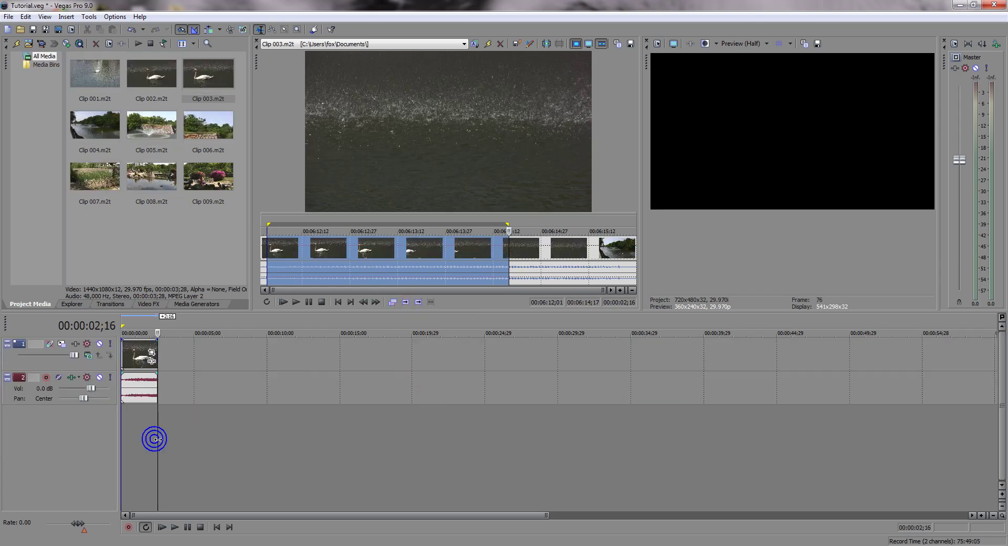
# Add extra copies of the trimmed swan clip further along the timeline, starting with one at 00:00:13;24
pyautogui.moveTo(158, 439); pyautogui.dragTo(322, 434)
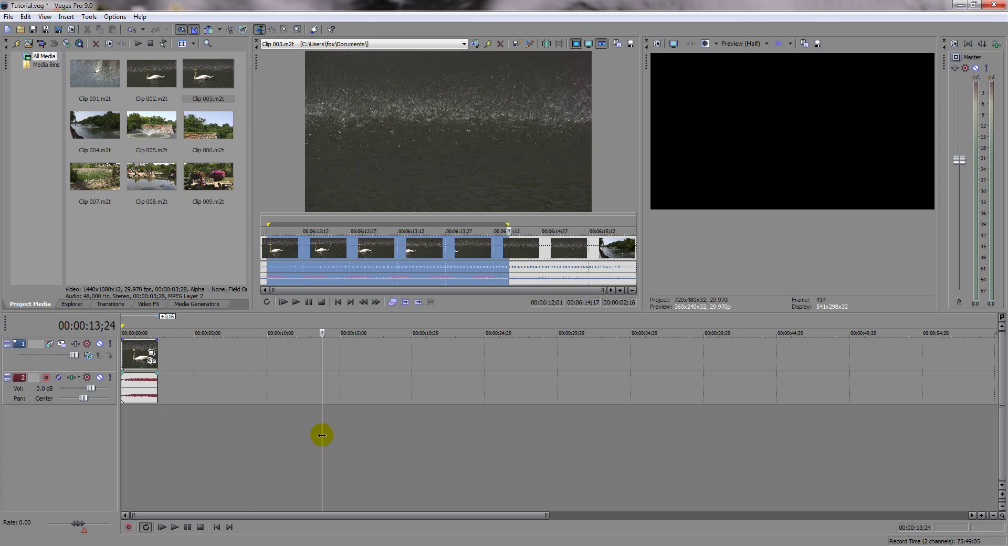
pyautogui.click(406, 302)
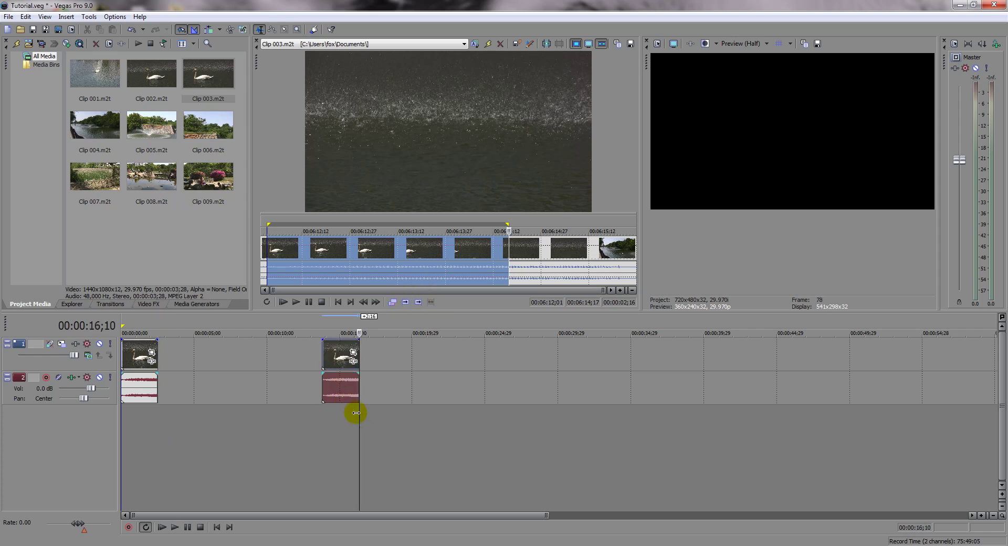
pyautogui.moveTo(361, 415); pyautogui.dragTo(310, 430)
pyautogui.press('a')
pyautogui.press('a')
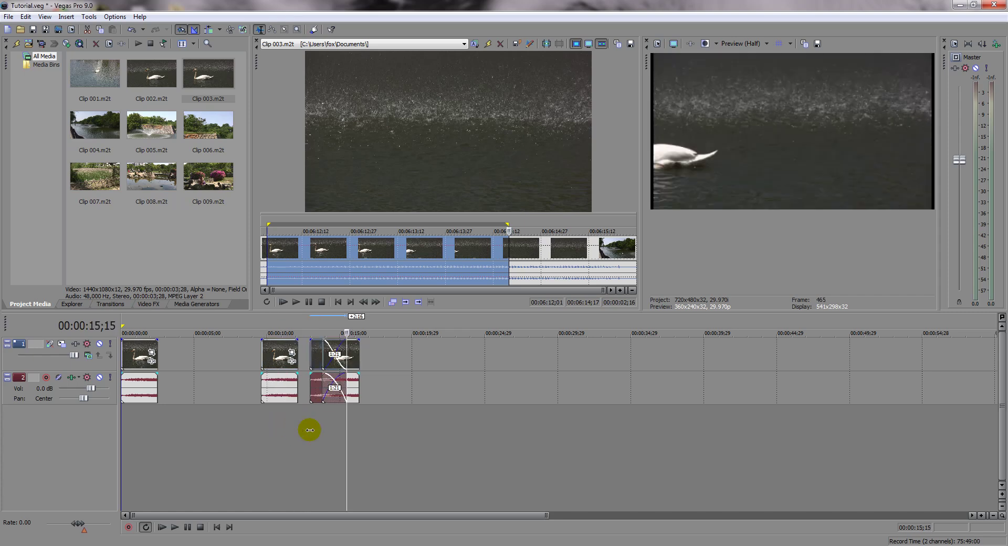
# Delete the extra swan clip copies from the timeline, keeping only the first one
pyautogui.moveTo(382, 425); pyautogui.dragTo(252, 420)
pyautogui.press('Delete')
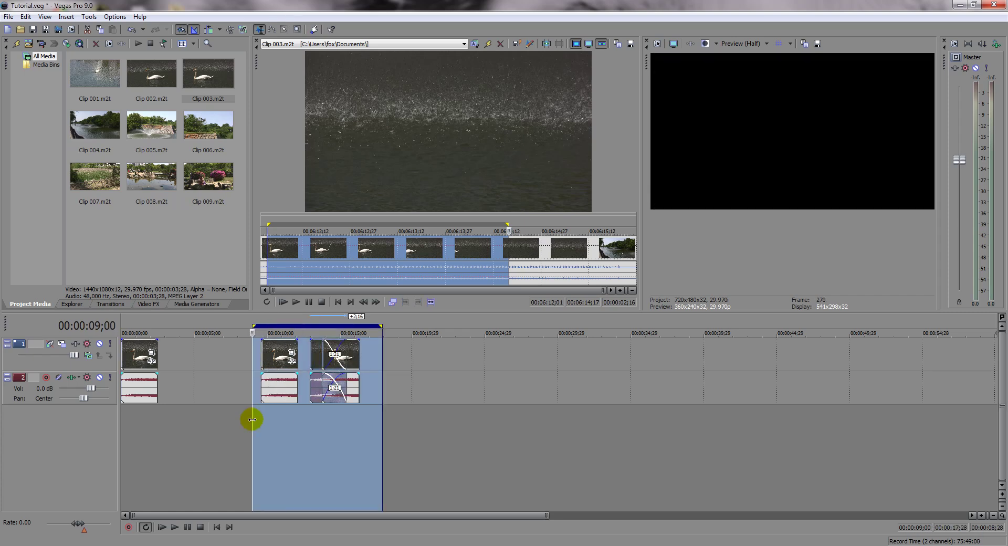
pyautogui.press('Delete')
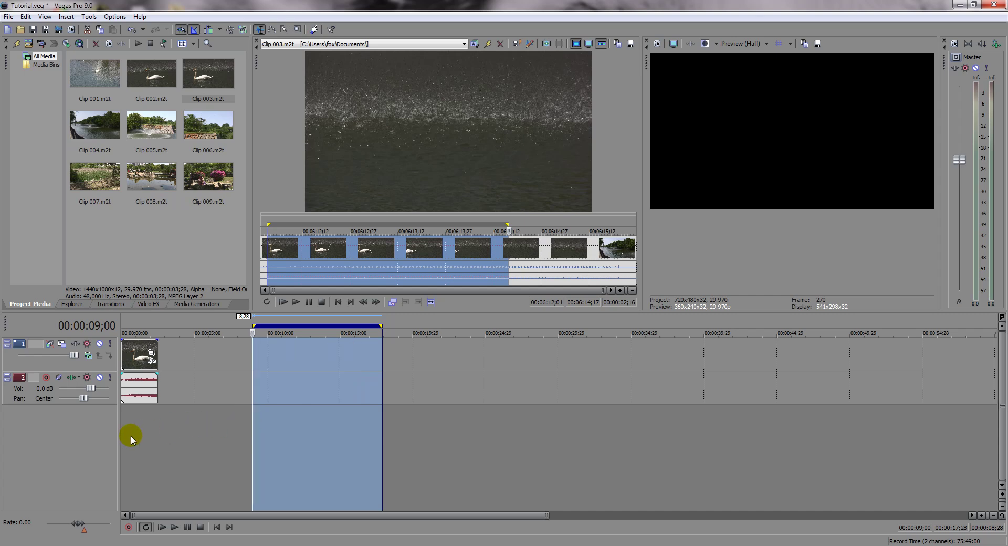
# Trim Clip 004.m2t to the range 00:06:17;29 to 00:06:27;15 and add it to the timeline at 00:00:02;16, directly after the swan clip
pyautogui.click(131, 436)
pyautogui.press('w')
pyautogui.press('i')
pyautogui.press('o')
pyautogui.moveTo(122, 432); pyautogui.dragTo(159, 429)
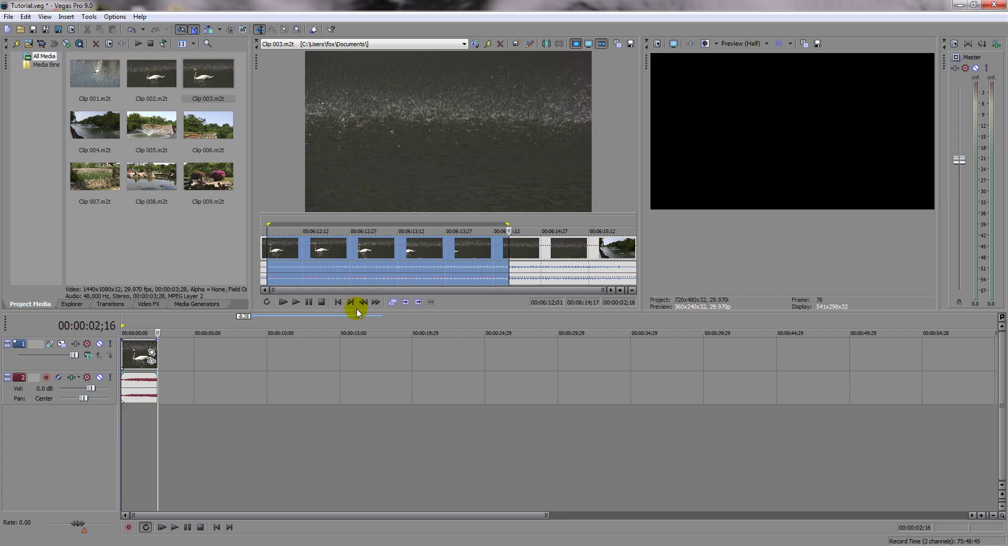
pyautogui.doubleClick(116, 128)
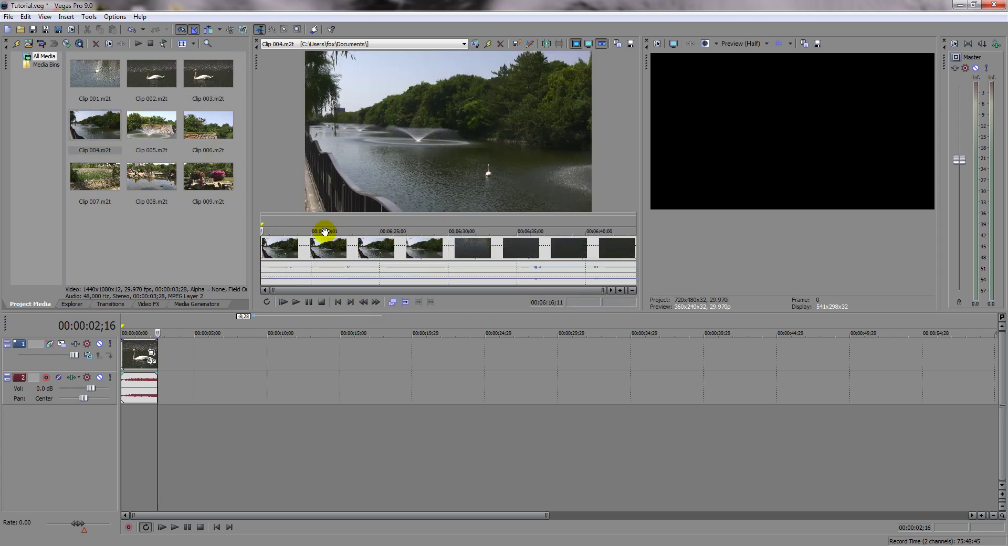
pyautogui.click(283, 228)
pyautogui.moveTo(283, 228); pyautogui.dragTo(425, 227)
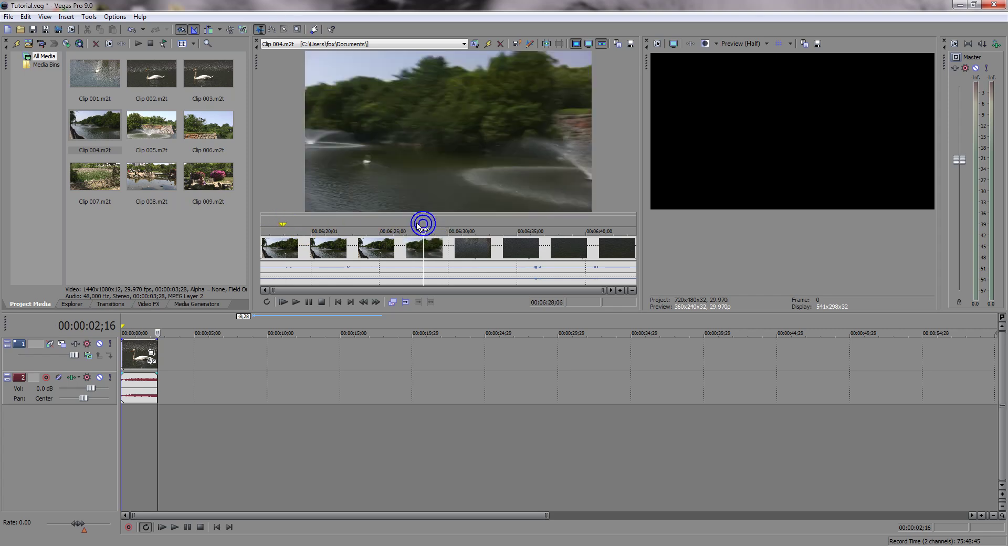
pyautogui.click(413, 224)
pyautogui.press('o')
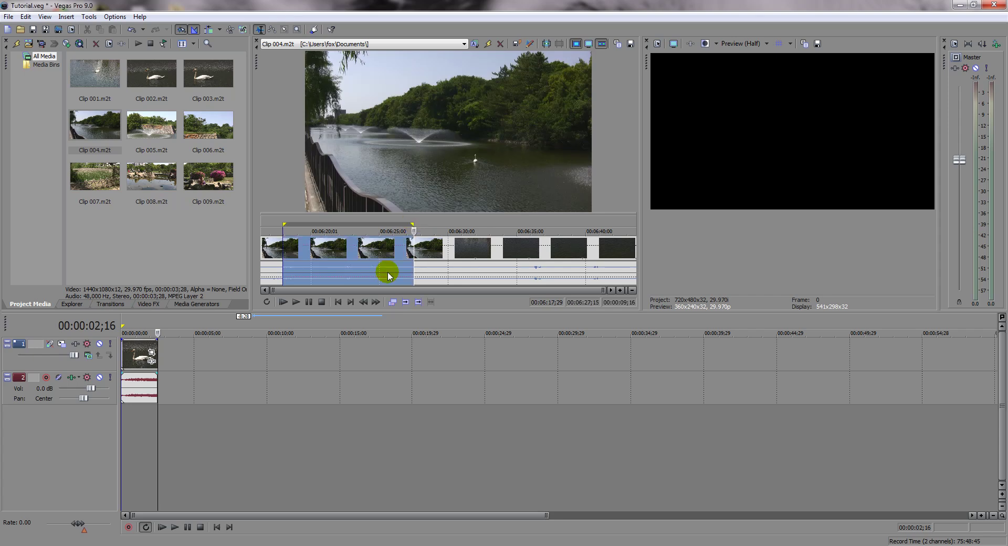
pyautogui.press('a')
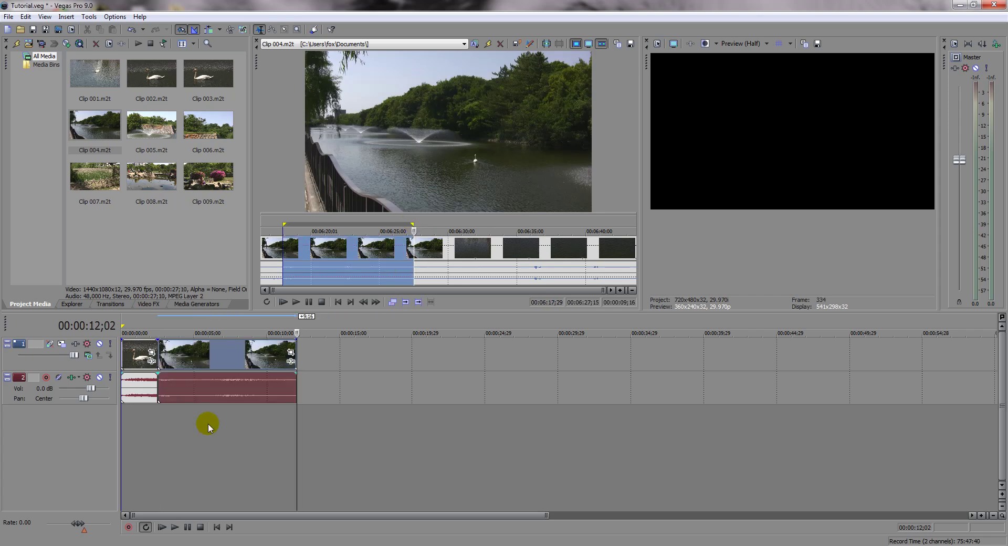
# Trim Clip 005.m2t to the range 00:17:02;07 to 00:17:05;10 and add it to the timeline after the lake clip
pyautogui.doubleClick(158, 141)
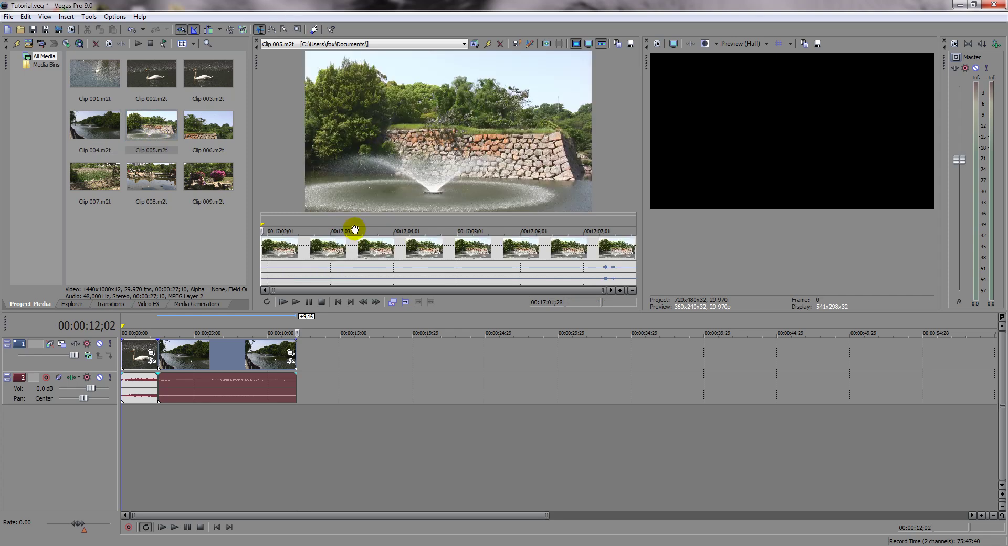
pyautogui.click(310, 225)
pyautogui.click(279, 225)
pyautogui.press('i')
pyautogui.moveTo(630, 220); pyautogui.dragTo(475, 219)
pyautogui.press('o')
pyautogui.press('a')
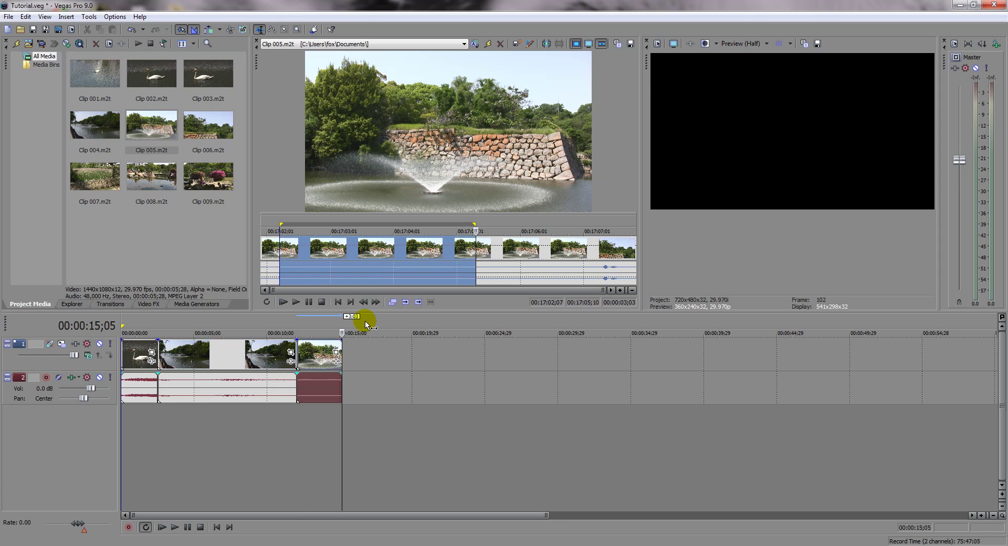
# Open Clip 008.m2t in the trimmer and place the whole untrimmed clip on the timeline after the fountain clip
pyautogui.click(156, 177)
pyautogui.doubleClick(156, 177)
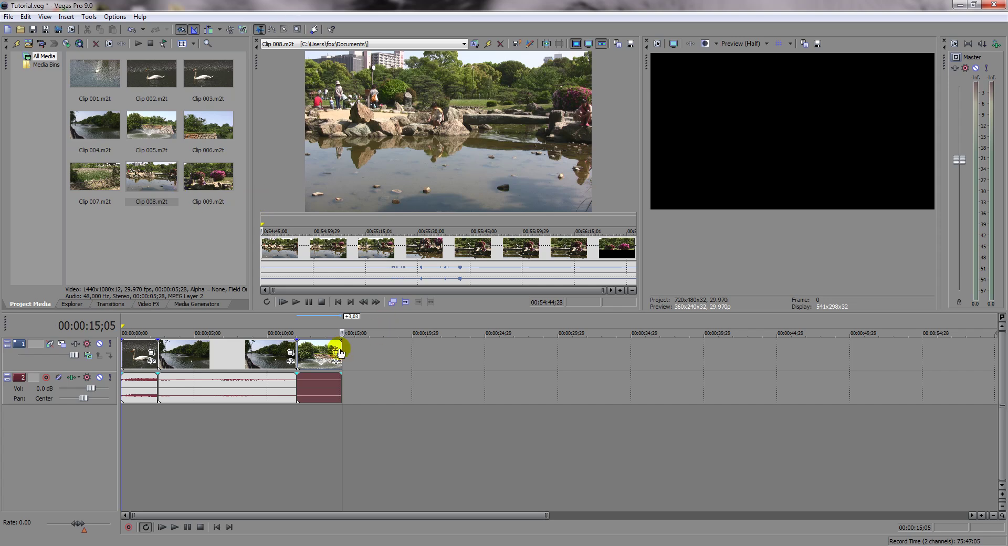
pyautogui.moveTo(327, 360)
pyautogui.mouseDown()
pyautogui.moveTo(588, 362)
pyautogui.moveTo(315, 361)
pyautogui.moveTo(327, 361)
pyautogui.mouseUp()
pyautogui.moveTo(157, 184); pyautogui.dragTo(348, 363)
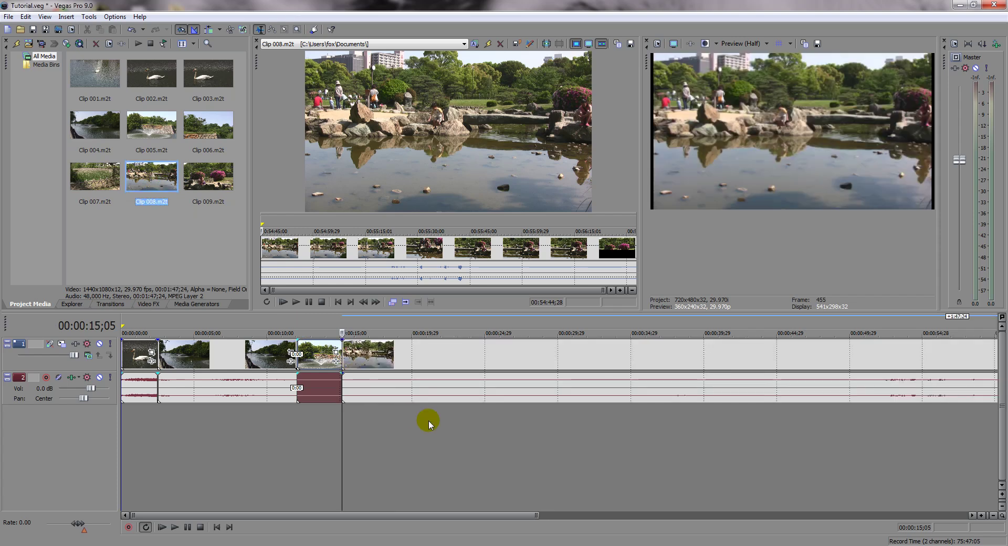
pyautogui.moveTo(483, 516)
pyautogui.mouseDown()
pyautogui.moveTo(701, 515)
pyautogui.moveTo(499, 515)
pyautogui.mouseUp()
pyautogui.scroll(4, 326, 461)
pyautogui.scroll(-8, 327, 459)
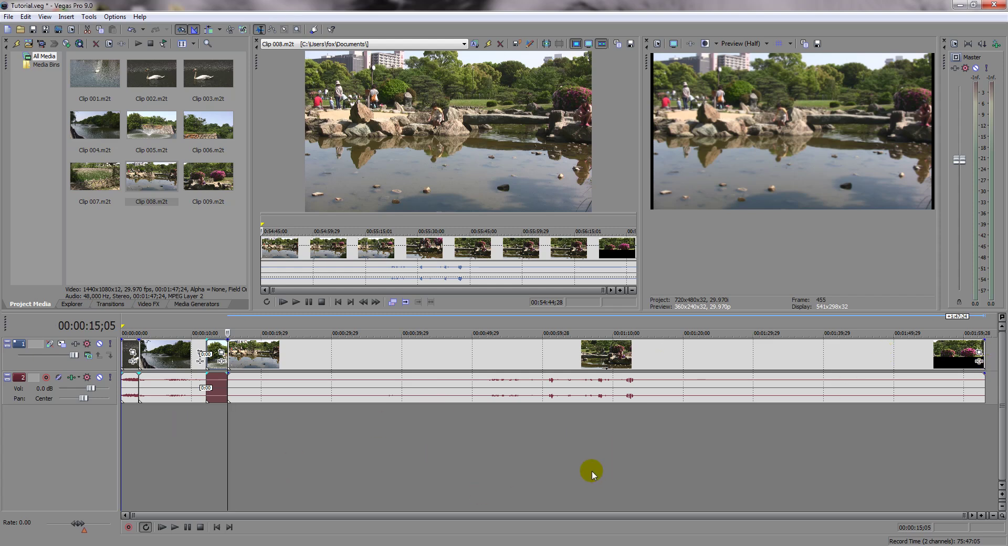
# Trim and reposition the long Clip 008 event directly on the timeline to isolate a usable portion
pyautogui.moveTo(344, 360); pyautogui.dragTo(355, 371)
pyautogui.moveTo(241, 358); pyautogui.dragTo(386, 358)
pyautogui.moveTo(512, 348); pyautogui.dragTo(411, 356)
pyautogui.moveTo(904, 362); pyautogui.dragTo(745, 362)
pyautogui.click(571, 421)
pyautogui.click(441, 446)
pyautogui.click(641, 433)
pyautogui.click(684, 434)
pyautogui.moveTo(283, 356); pyautogui.dragTo(519, 356)
pyautogui.click(672, 456)
# Move the fountain clip beyond the end of the Clip 008 event and shift the Clip 008 event against the lake clip
pyautogui.moveTo(216, 361); pyautogui.dragTo(753, 357)
pyautogui.moveTo(640, 357); pyautogui.dragTo(325, 371)
pyautogui.moveTo(759, 361); pyautogui.dragTo(463, 371)
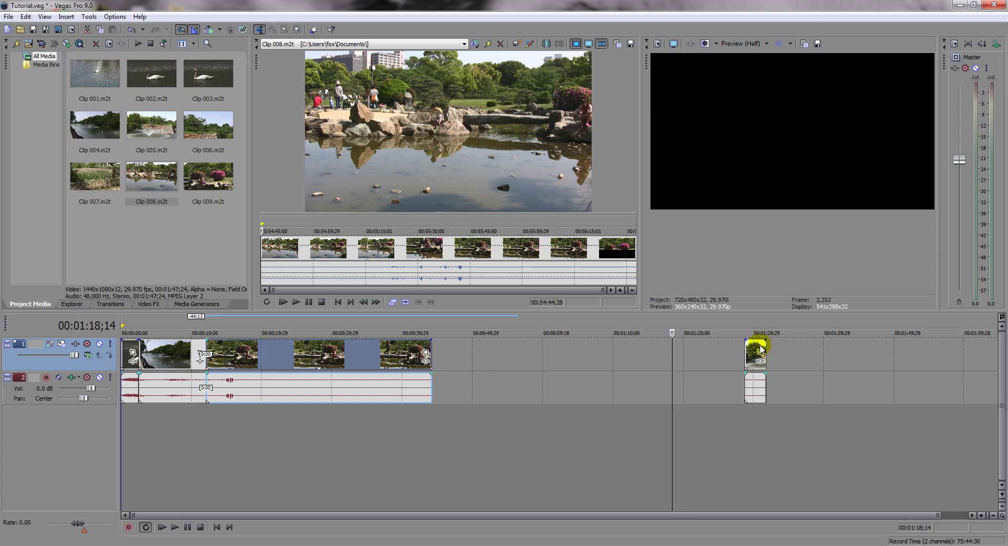
# Return the fountain clip to follow the lake clip, lengthen it by 1;02, and delete the Clip 008 event
pyautogui.moveTo(756, 348); pyautogui.dragTo(350, 356)
pyautogui.moveTo(207, 357); pyautogui.dragTo(235, 357)
pyautogui.moveTo(435, 357); pyautogui.dragTo(223, 356)
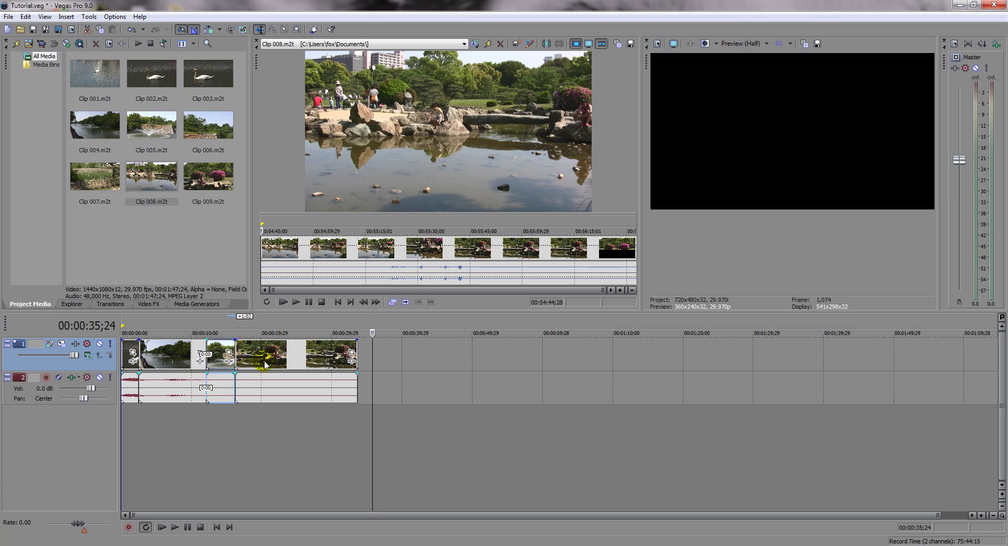
pyautogui.click(290, 363)
pyautogui.press('Delete')
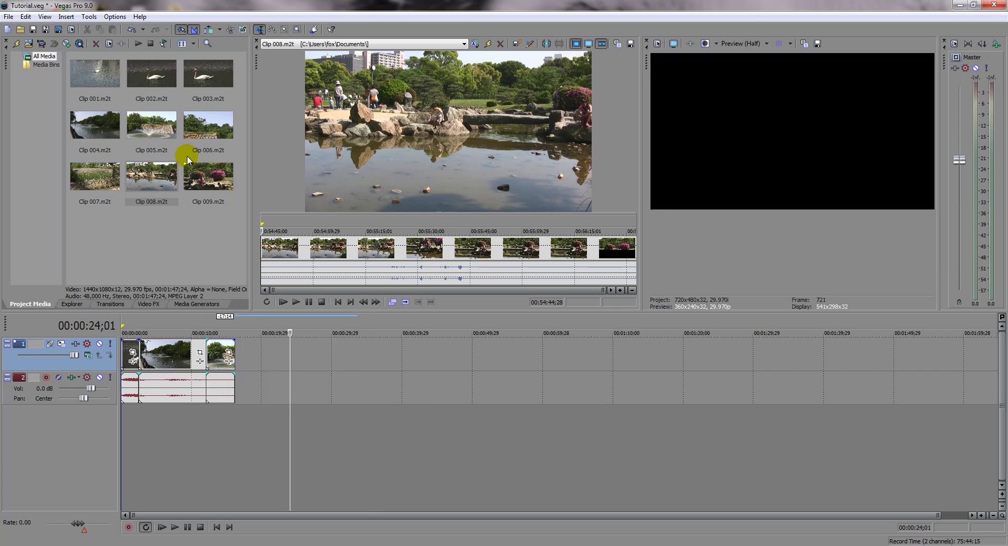
# Open Clip 008.m2t in the trimmer, locate the moment before the walking person appears, and mark the start point at 00:56:09;08
pyautogui.doubleClick(141, 180)
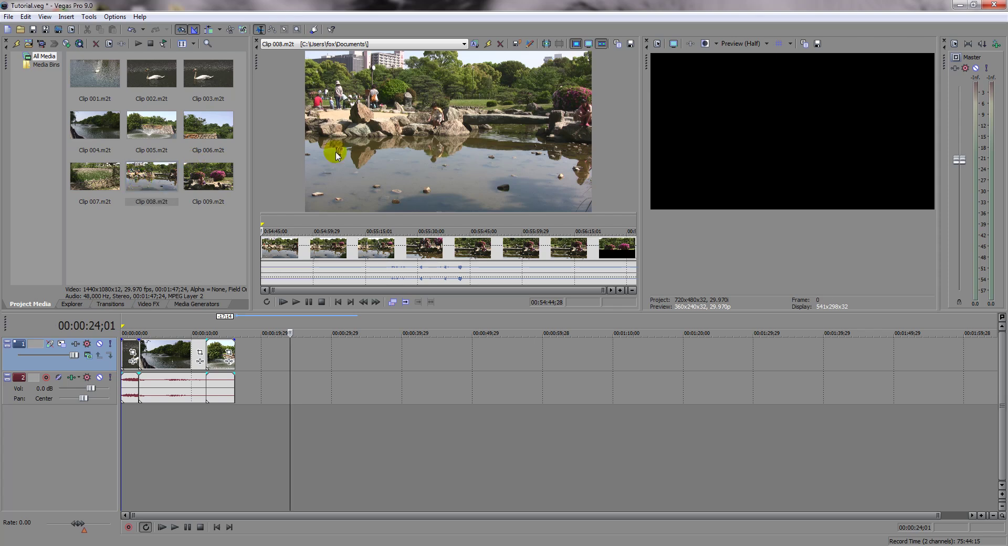
pyautogui.click(539, 227)
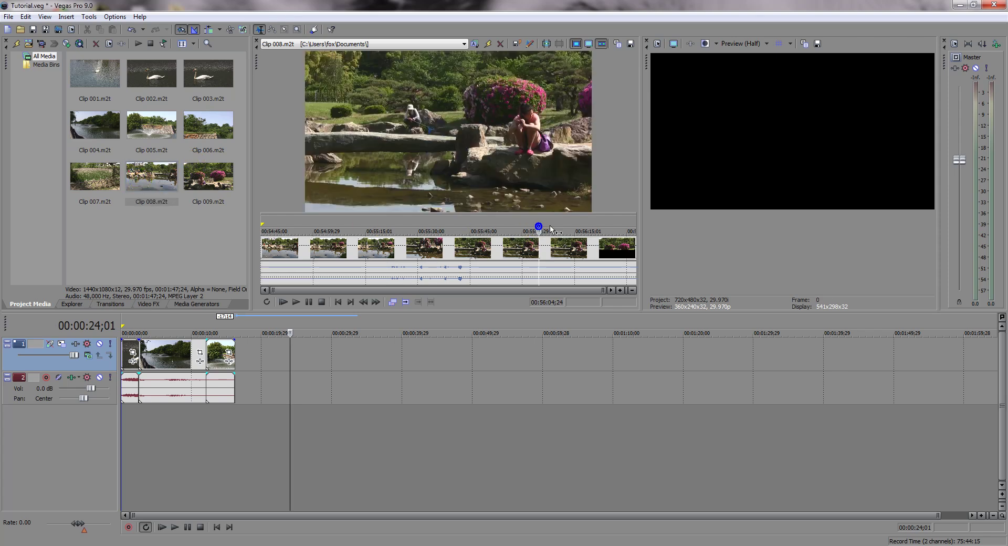
pyautogui.moveTo(586, 223)
pyautogui.mouseDown()
pyautogui.moveTo(604, 222)
pyautogui.moveTo(567, 222)
pyautogui.mouseUp()
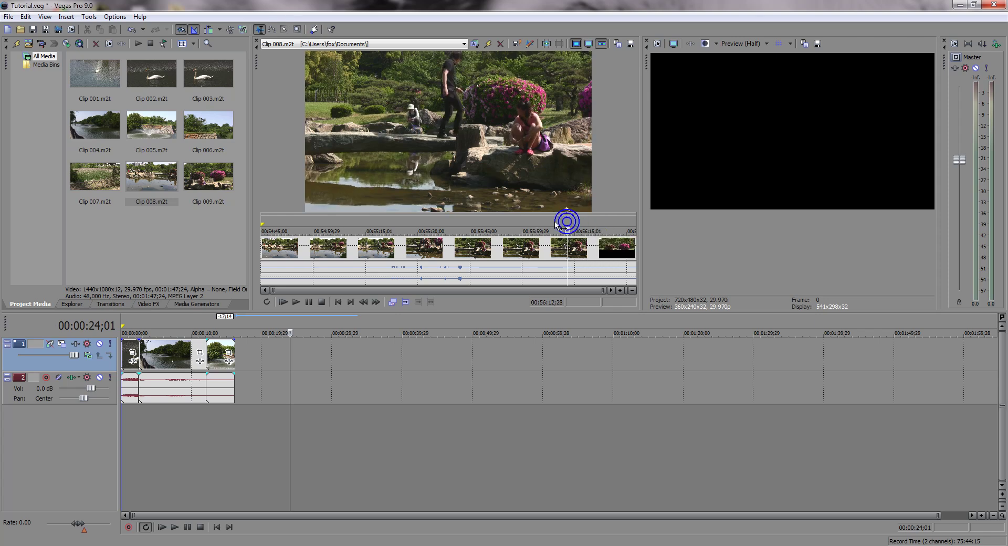
pyautogui.click(553, 225)
pyautogui.click(556, 224)
pyautogui.click(561, 225)
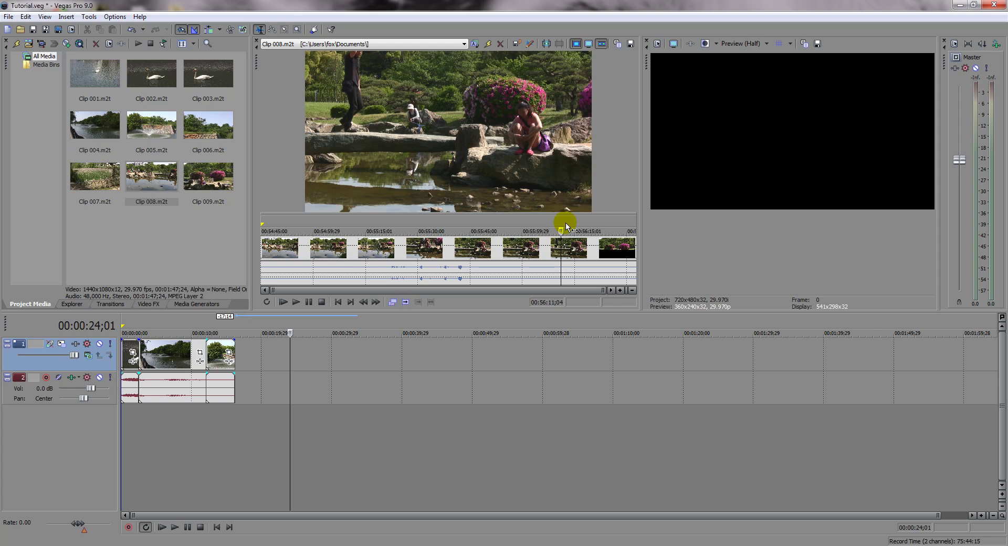
pyautogui.press('space')
pyautogui.press('Left')
pyautogui.press('Left')
pyautogui.press('Left')
pyautogui.press('Left')
pyautogui.press('Left')
pyautogui.press('Left')
pyautogui.press('Left')
pyautogui.press('Left')
pyautogui.press('Left')
pyautogui.press('Left')
pyautogui.press('Left')
pyautogui.press('Left')
pyautogui.press('Left')
pyautogui.press('Left')
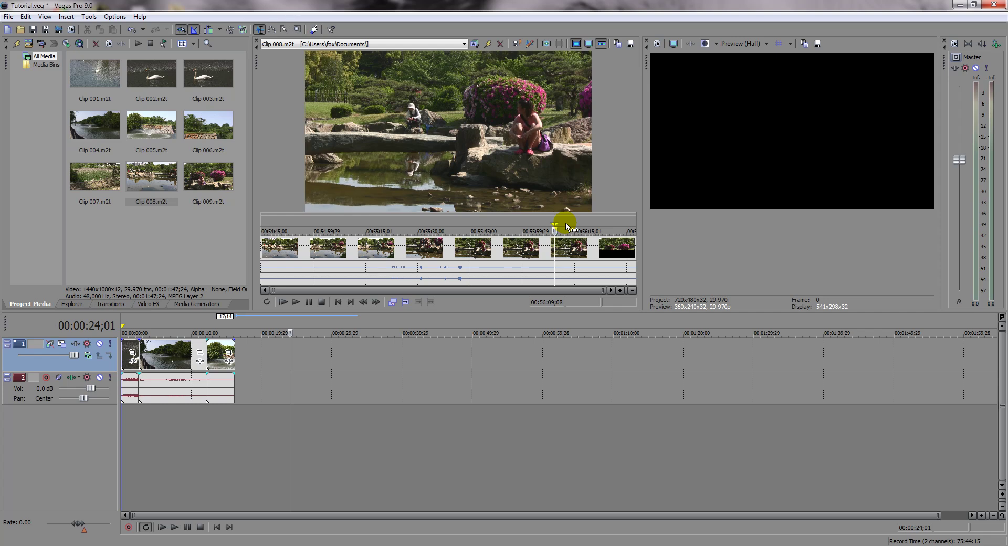
# Mark the end of the Clip 008 selection at 00:56:19;03 and add the range to the timeline after the fountain clip
pyautogui.click(588, 224)
pyautogui.press('o')
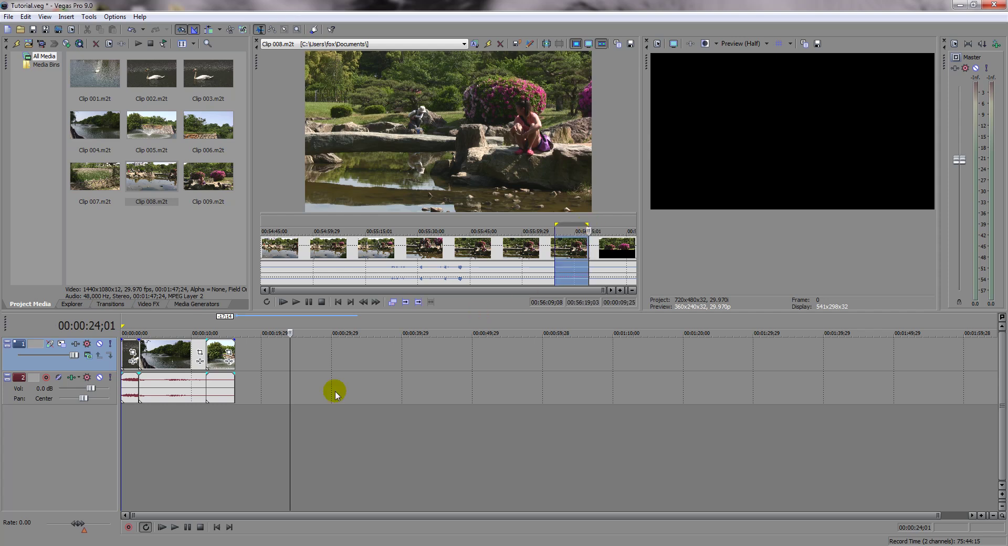
pyautogui.moveTo(291, 442); pyautogui.dragTo(237, 436)
pyautogui.press('a')
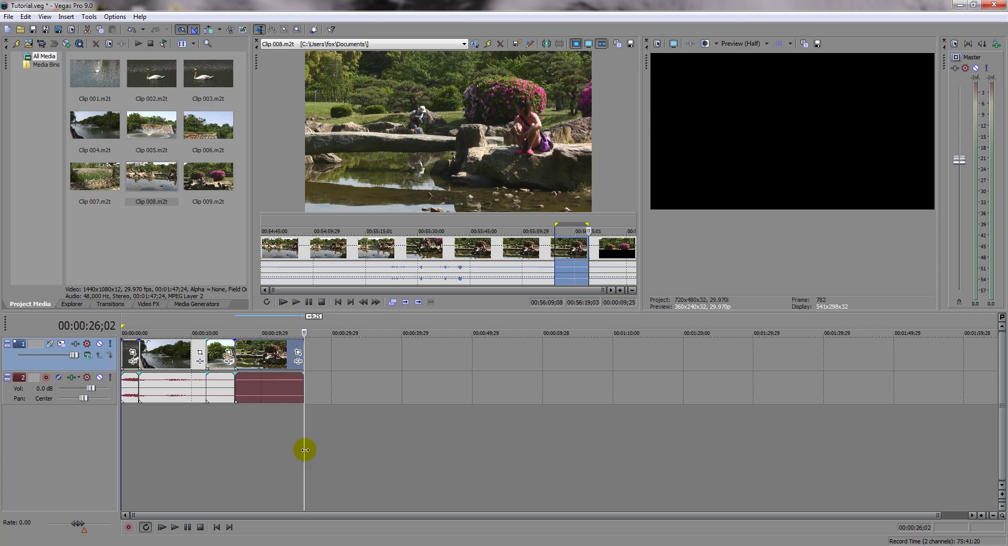
# Try extending the edges of the Clip 008 event directly on the timeline, and delete that event
pyautogui.moveTo(305, 450); pyautogui.dragTo(197, 432)
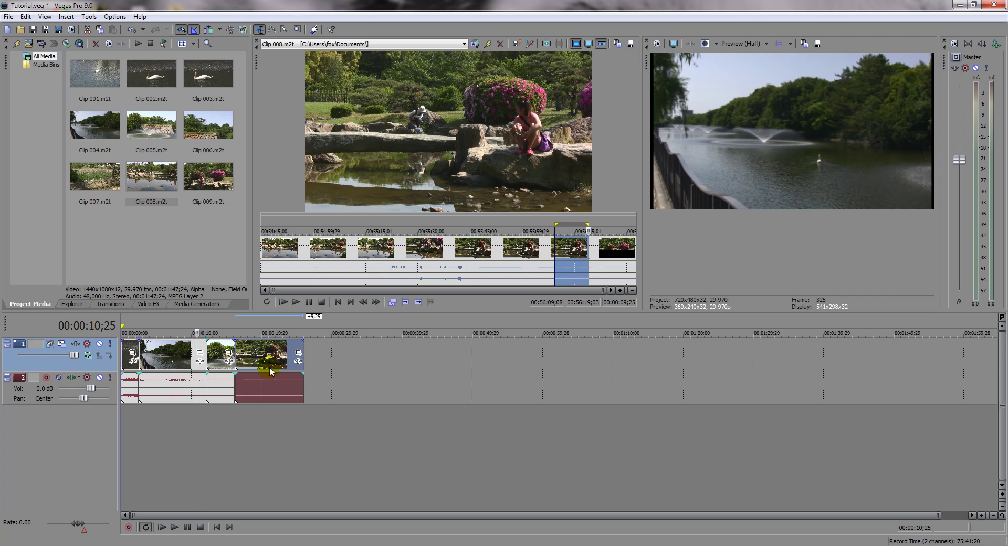
pyautogui.moveTo(267, 364)
pyautogui.mouseDown()
pyautogui.moveTo(317, 364)
pyautogui.moveTo(245, 352)
pyautogui.moveTo(267, 352)
pyautogui.mouseUp()
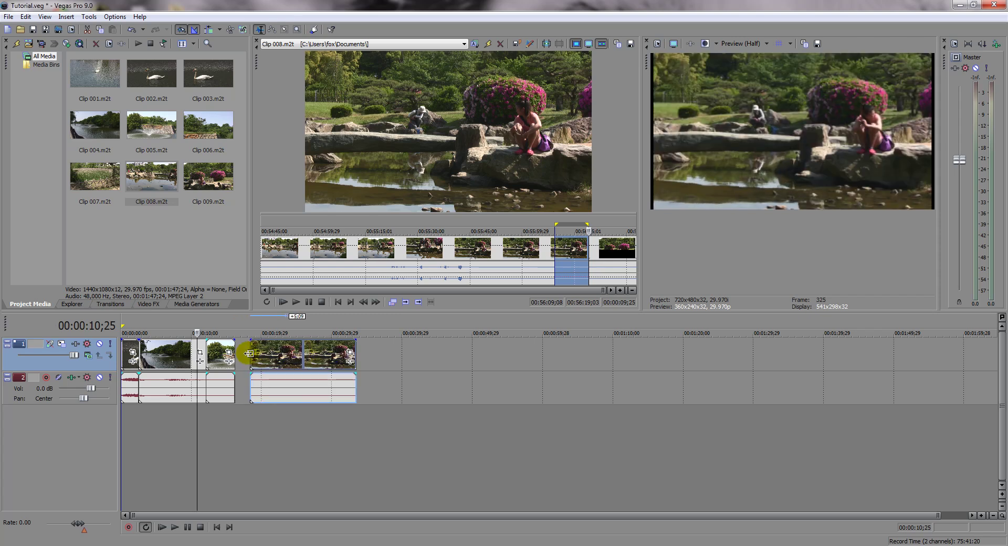
pyautogui.moveTo(246, 353); pyautogui.dragTo(245, 353)
pyautogui.moveTo(356, 352)
pyautogui.mouseDown()
pyautogui.moveTo(413, 355)
pyautogui.moveTo(353, 354)
pyautogui.mouseUp()
pyautogui.click(304, 356)
pyautogui.press('Delete')
# Widen the trimmer selection of Clip 008 to 00:56:04;14 through 00:56:26;10 and add it to the timeline at 00:00:16;07, after the fountain clip
pyautogui.click(242, 355)
pyautogui.click(234, 355)
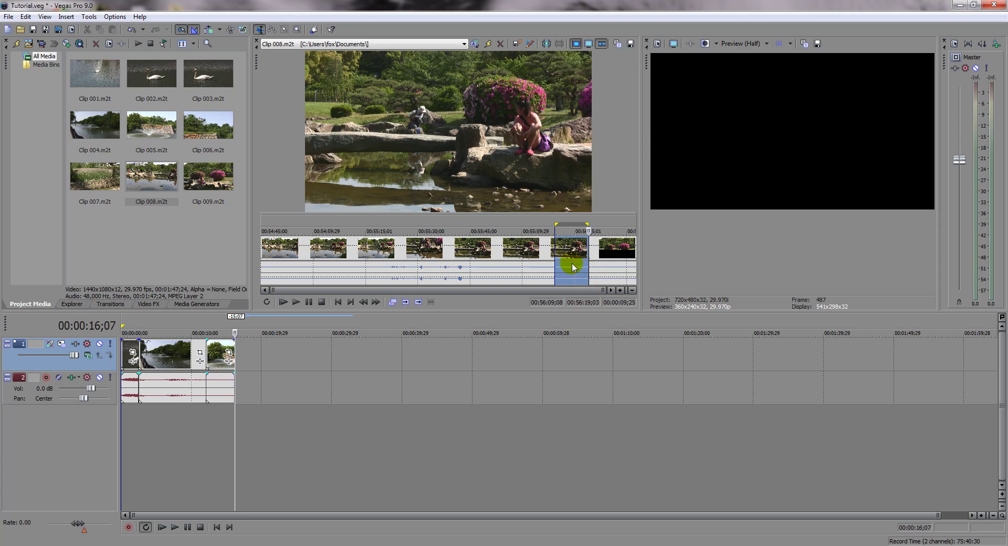
pyautogui.moveTo(554, 230); pyautogui.dragTo(613, 225)
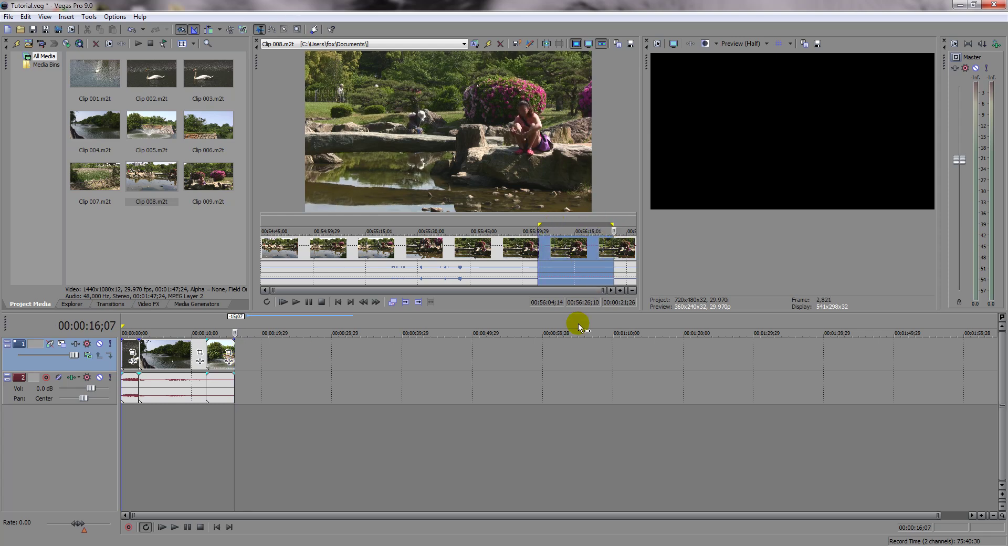
pyautogui.press('a')
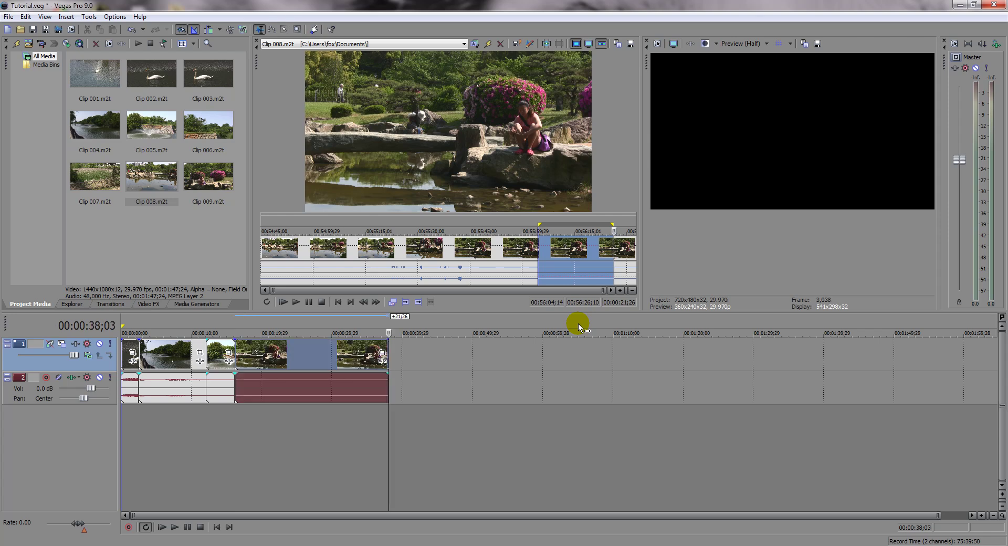
pyautogui.click(314, 452)
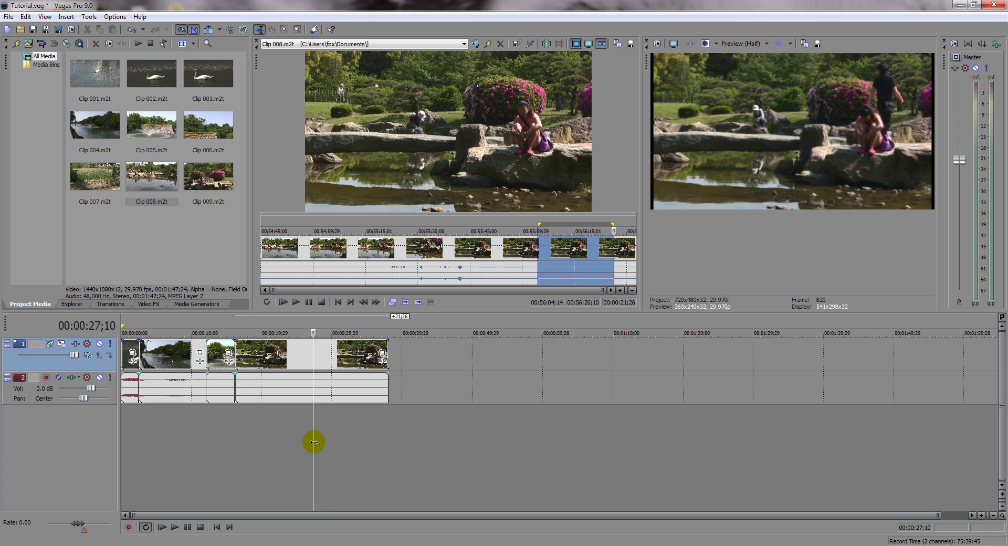
# Try out a video fade-in on the swan event at the start of the timeline, and remove it again
pyautogui.moveTo(313, 442); pyautogui.dragTo(276, 425)
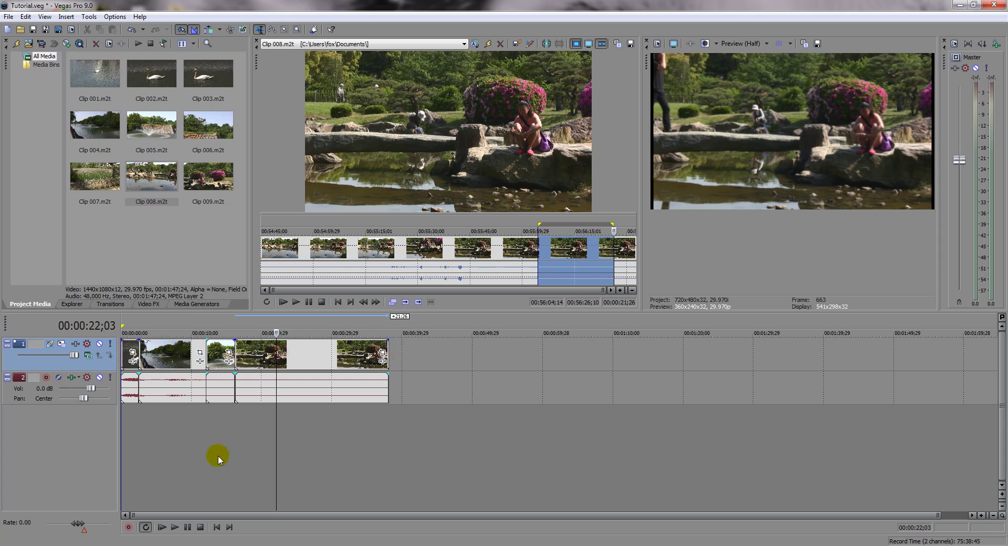
pyautogui.scroll(2, 218, 455)
pyautogui.scroll(2, 219, 455)
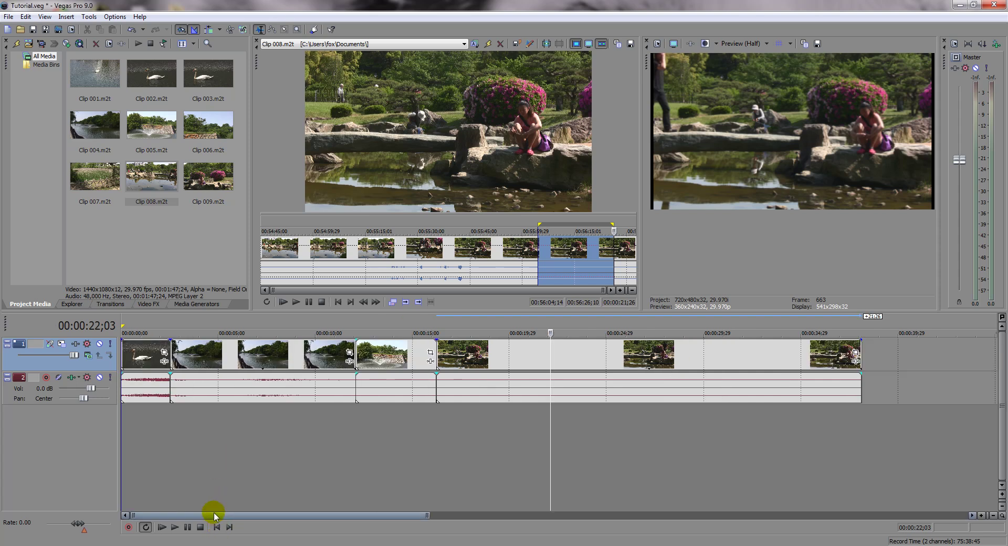
pyautogui.moveTo(549, 430); pyautogui.dragTo(117, 436)
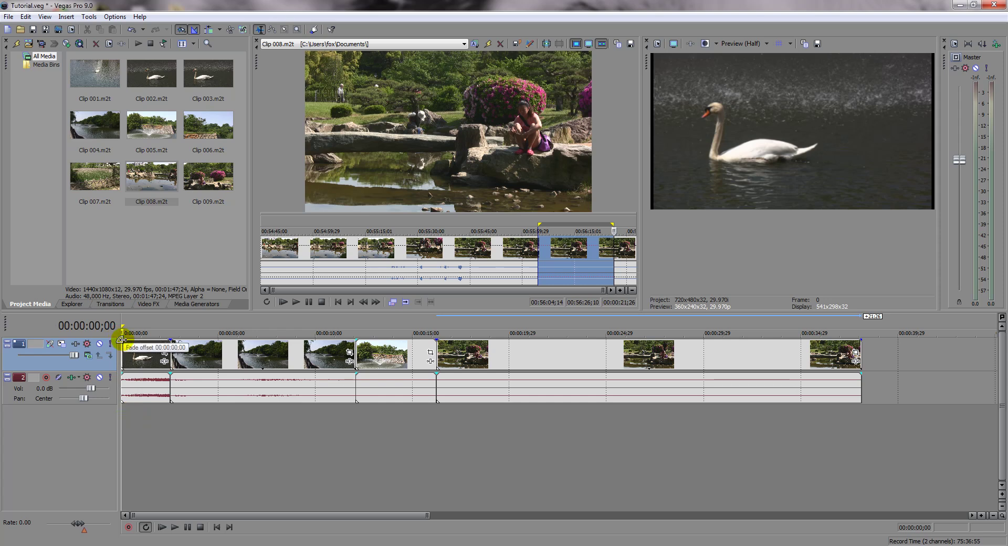
pyautogui.moveTo(121, 340); pyautogui.dragTo(146, 340)
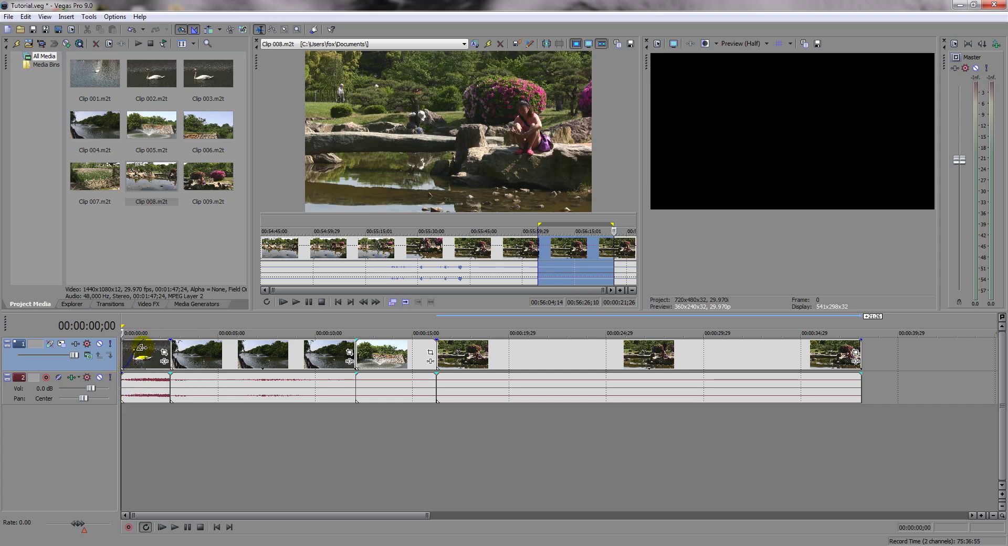
pyautogui.moveTo(142, 339); pyautogui.dragTo(120, 343)
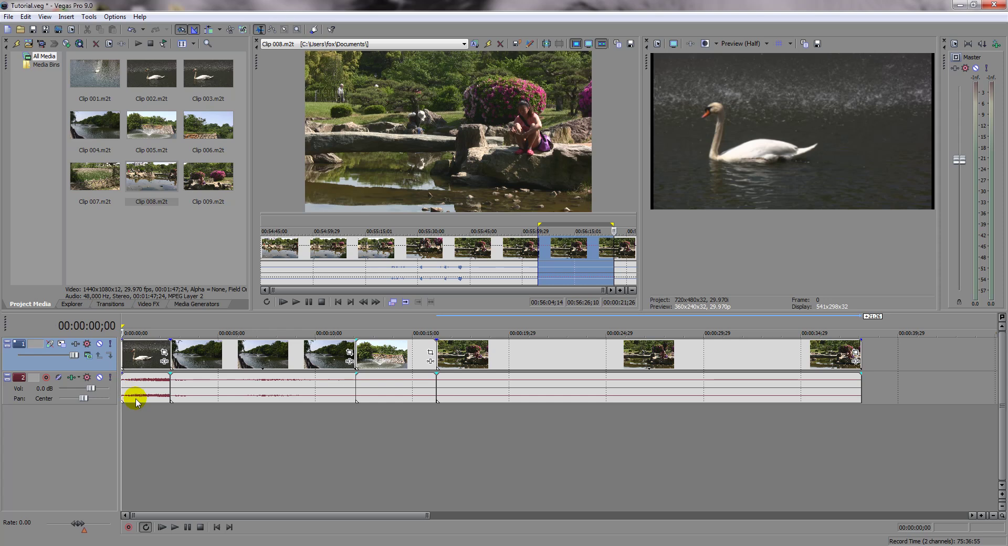
# Fade in the swan event's video and audio over one second, and fade out the last event's video and audio from 00:00:37;09
pyautogui.moveTo(122, 342); pyautogui.dragTo(139, 341)
pyautogui.click(140, 433)
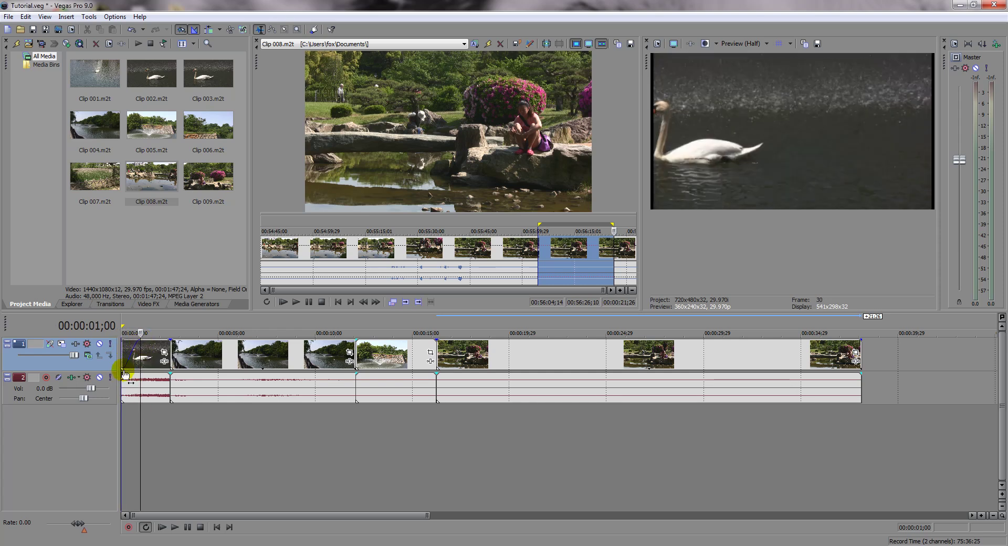
pyautogui.moveTo(119, 376); pyautogui.dragTo(140, 375)
pyautogui.click(845, 434)
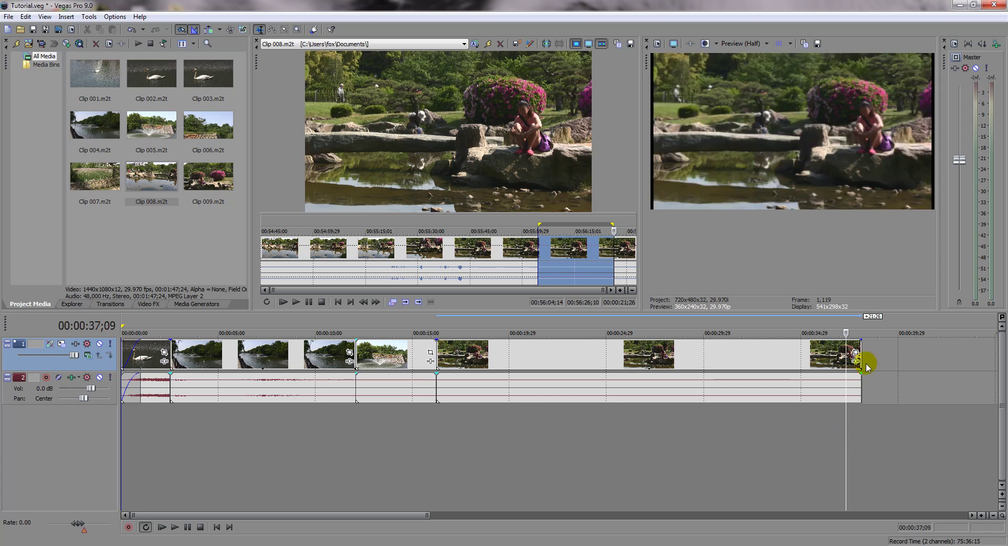
pyautogui.moveTo(860, 341); pyautogui.dragTo(846, 378)
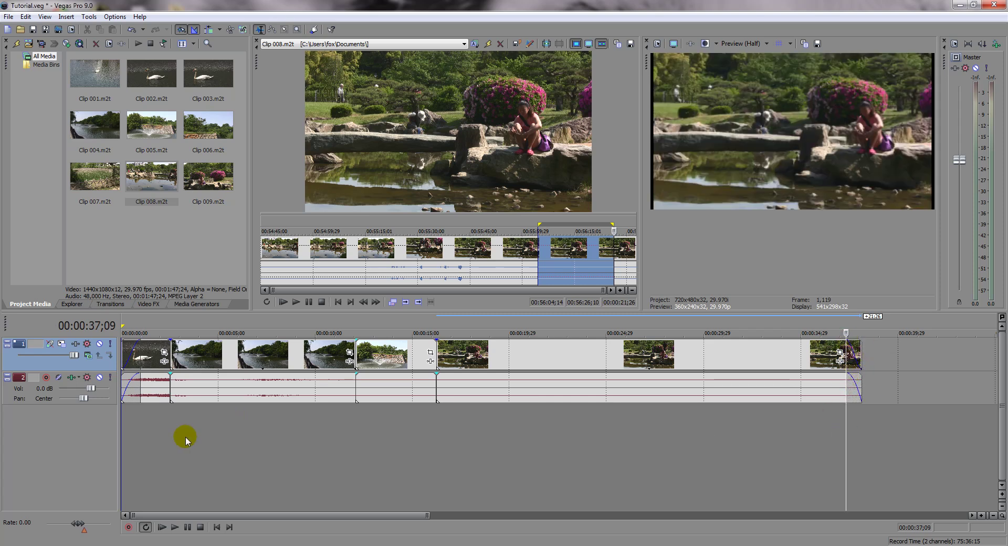
# Play back the opening fade-in, and repeatedly start and stop playback of the closing fade-out from 00:00:36;11
pyautogui.click(121, 434)
pyautogui.press('space')
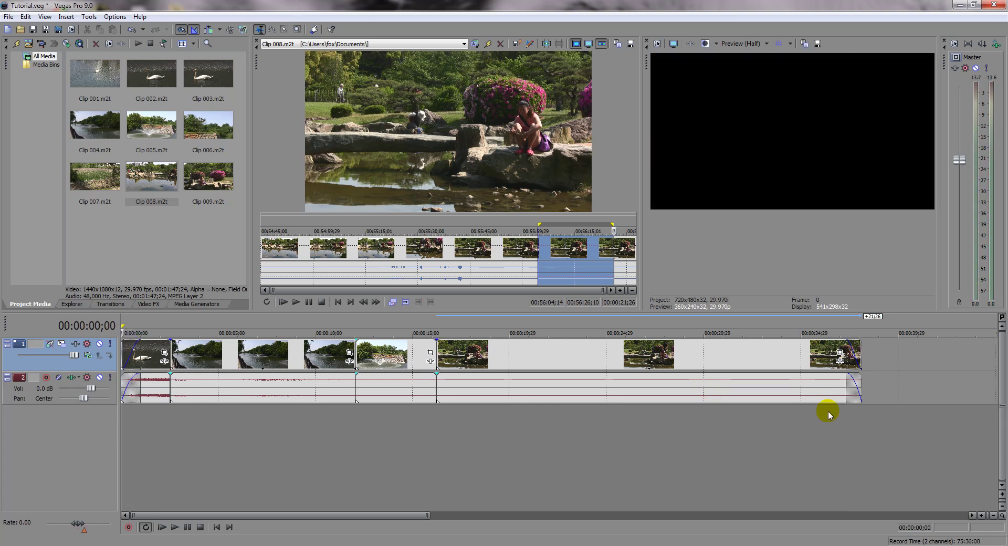
pyautogui.click(828, 412)
pyautogui.press('space')
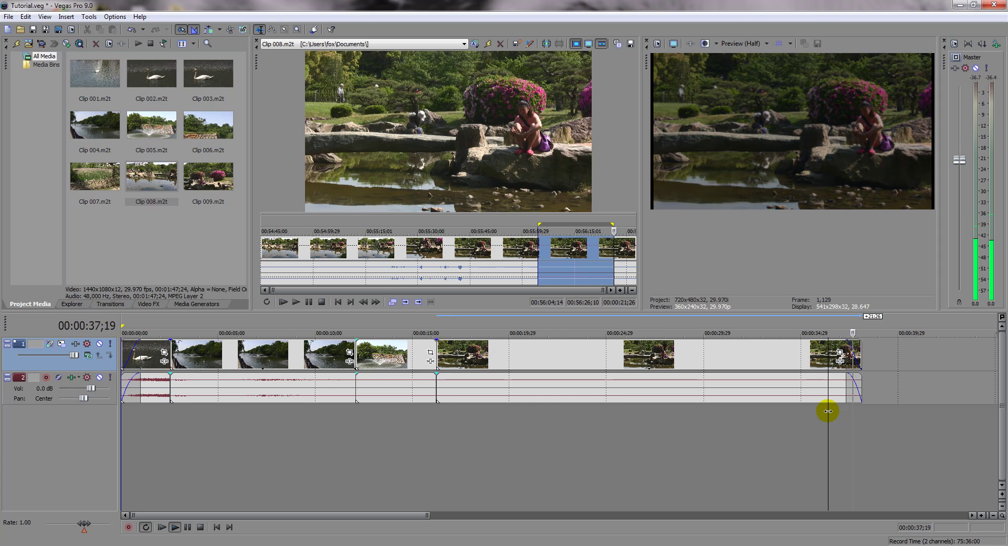
pyautogui.press('space')
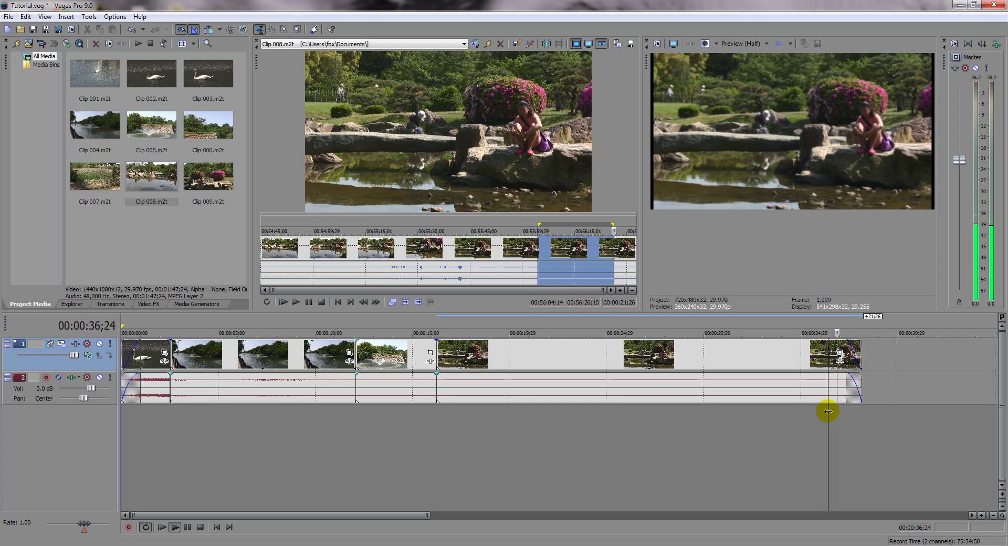
pyautogui.press('space')
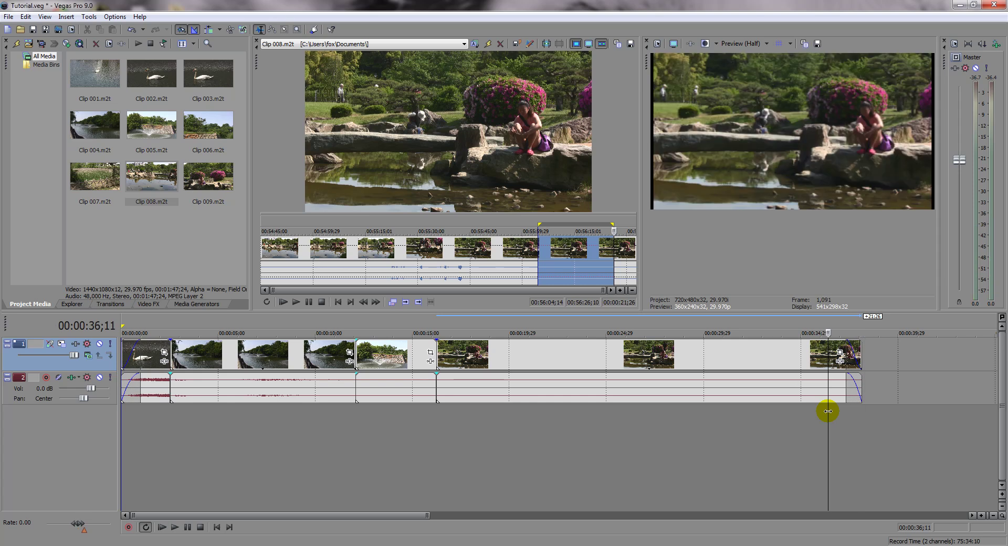
pyautogui.press('space')
pyautogui.press('space')
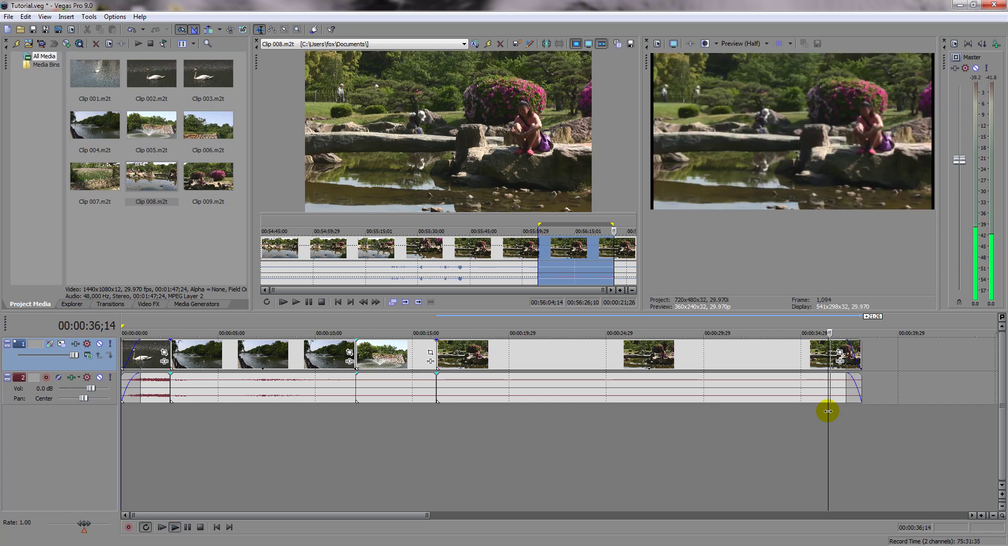
pyautogui.press('space')
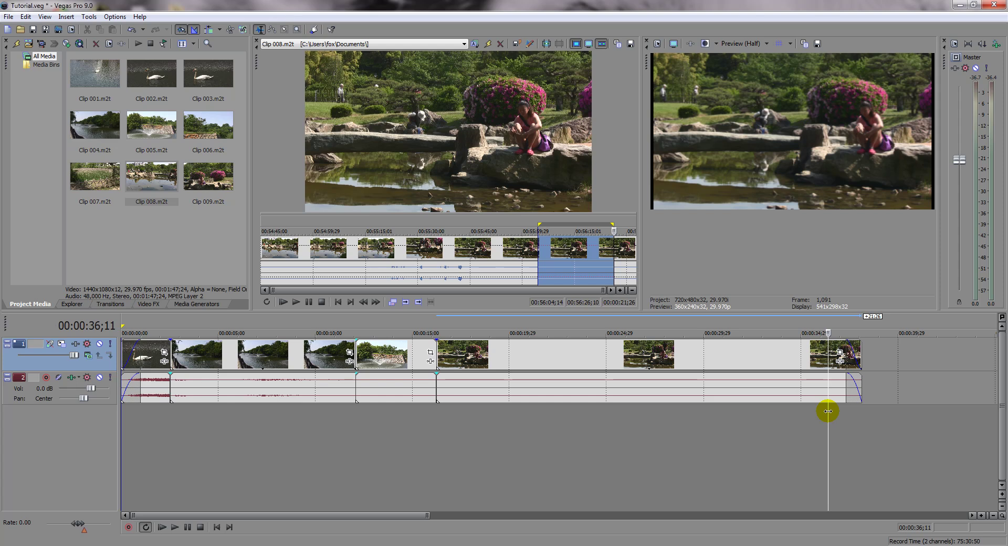
pyautogui.press('space')
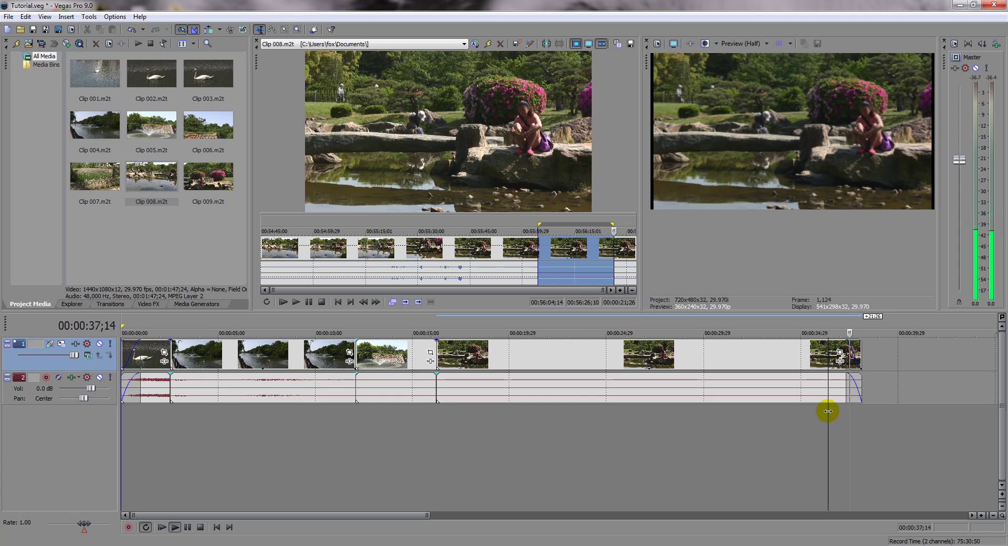
pyautogui.press('space')
pyautogui.press('space')
pyautogui.press('space')
pyautogui.press('space')
pyautogui.press('space')
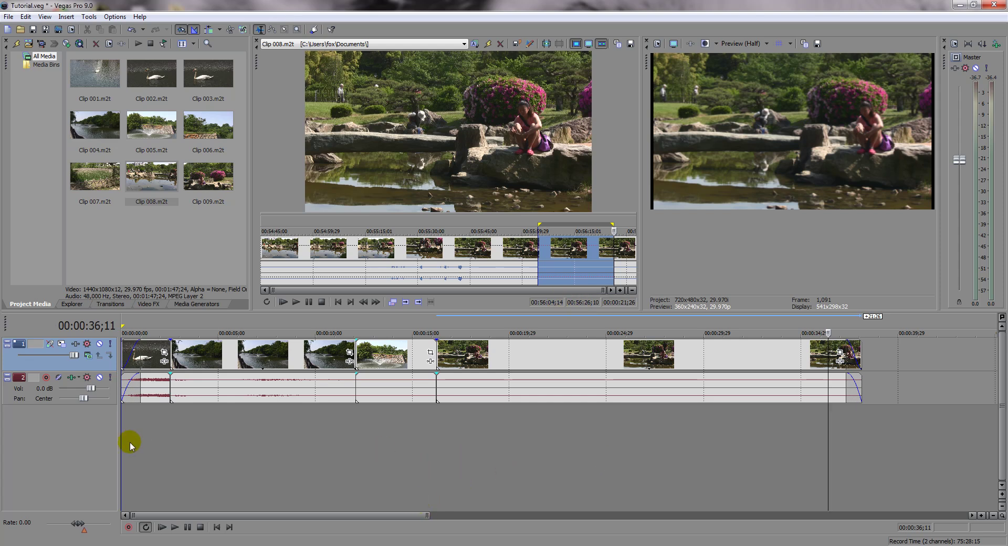
# Insert a new audio track and a new video track into the project
pyautogui.rightClick(66, 450)
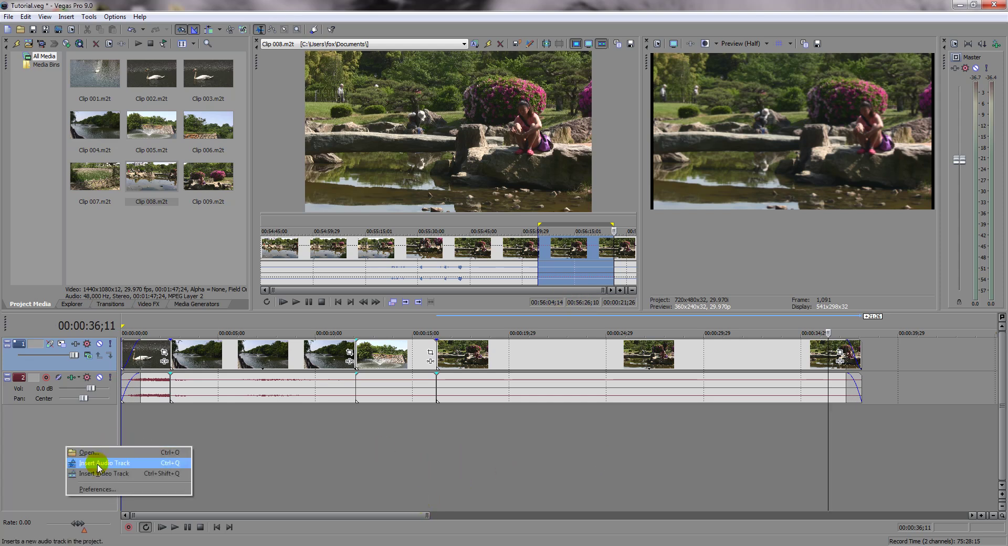
pyautogui.click(98, 464)
pyautogui.rightClick(79, 470)
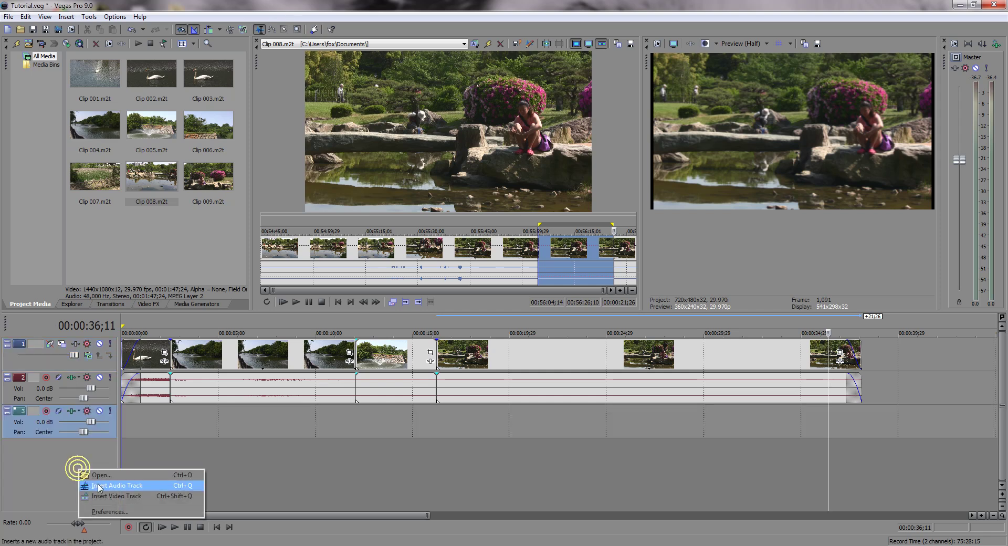
pyautogui.click(102, 496)
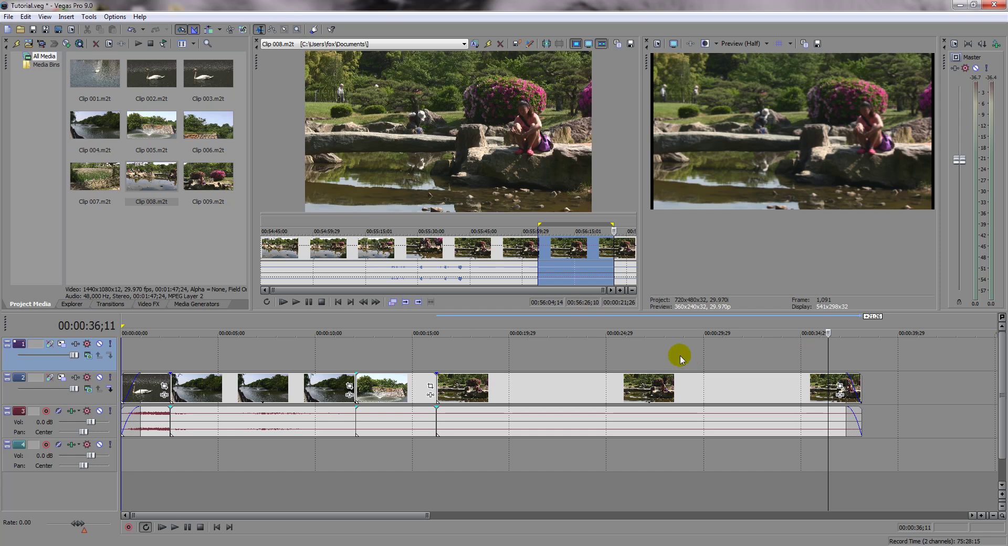
# Place the timeline cursor at 00:00:21;03, and name the empty video track Text and the track holding the clips Main
pyautogui.click(531, 355)
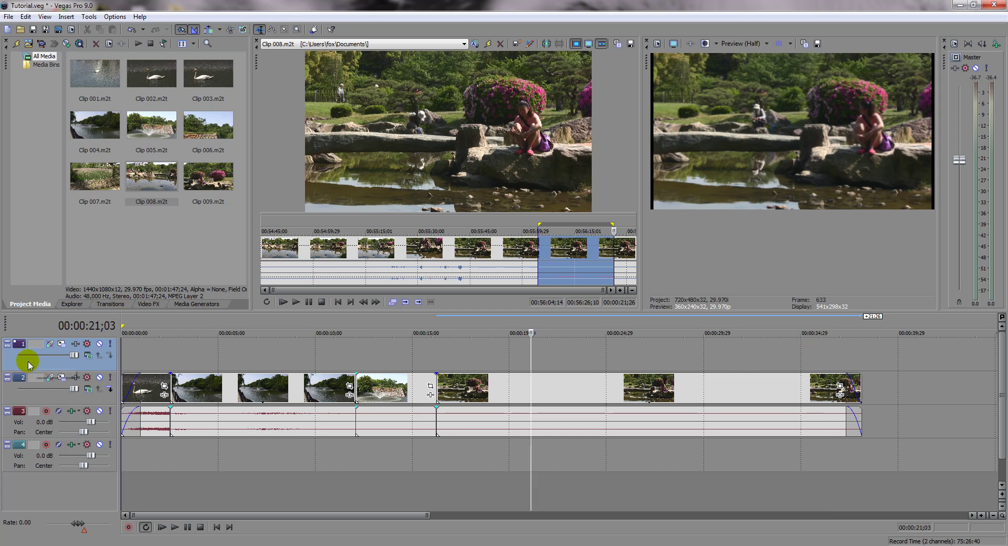
pyautogui.doubleClick(36, 344)
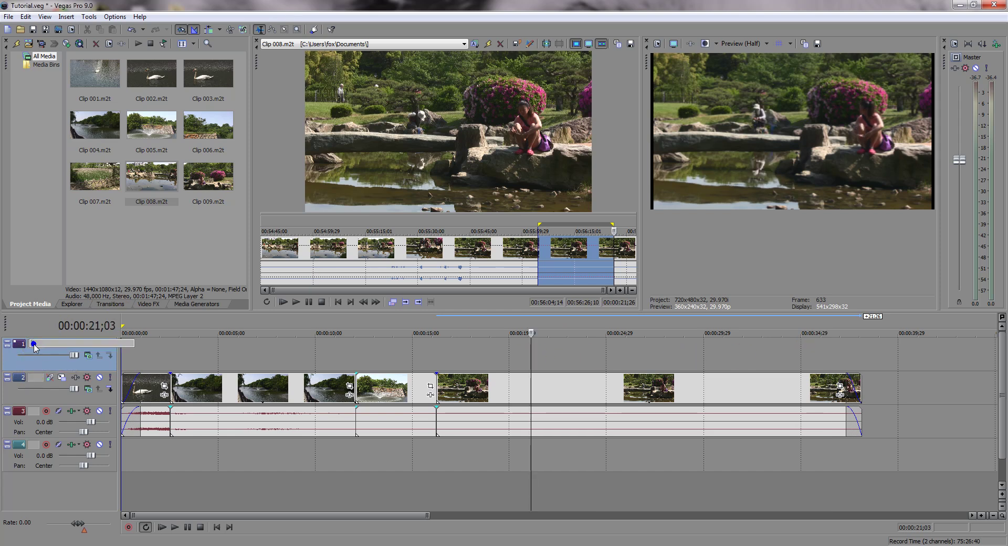
pyautogui.write('Text')
pyautogui.click(36, 385)
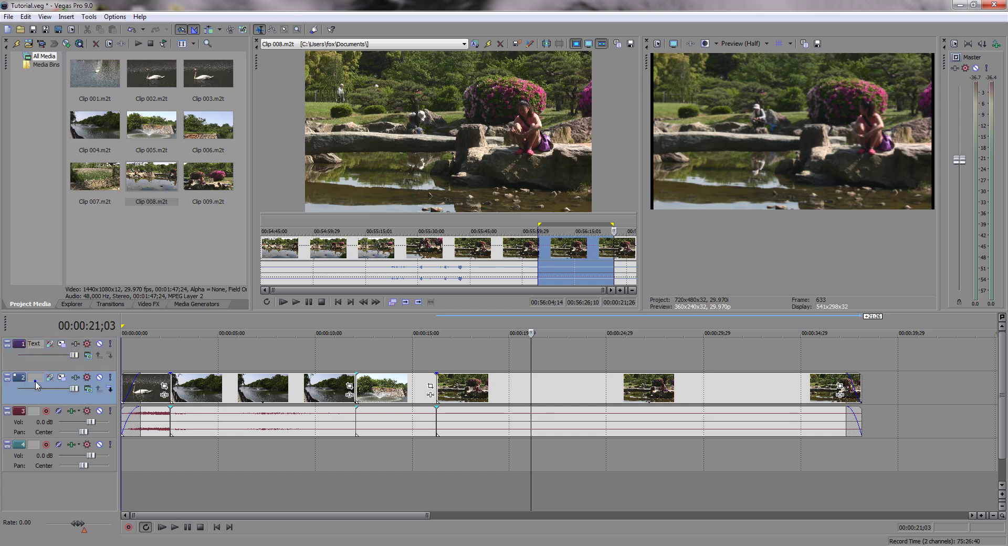
pyautogui.doubleClick(34, 378)
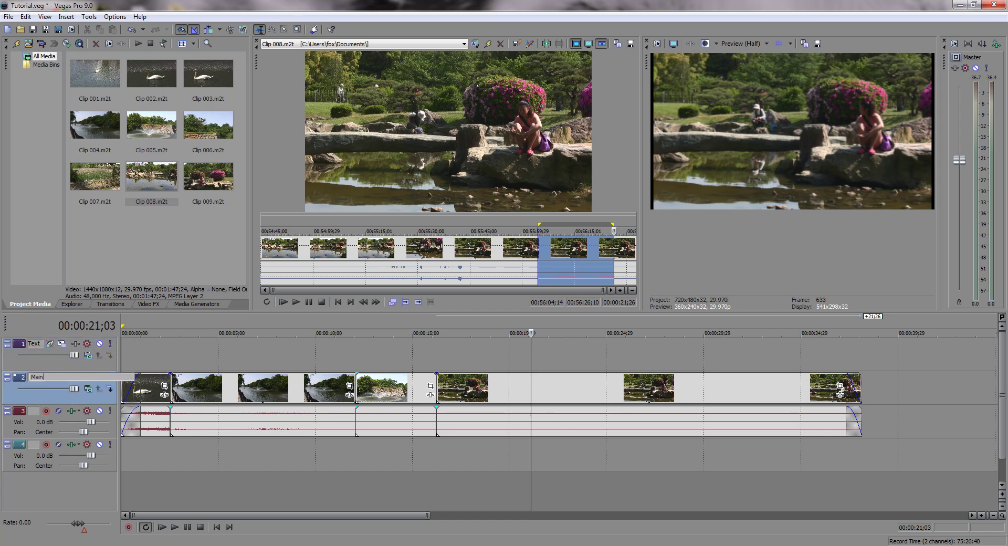
pyautogui.press('Return')
# Add a Soft Shadow text event to the Text track at 00:00:21;03 and make it read "Stone Bridge"
pyautogui.click(33, 358)
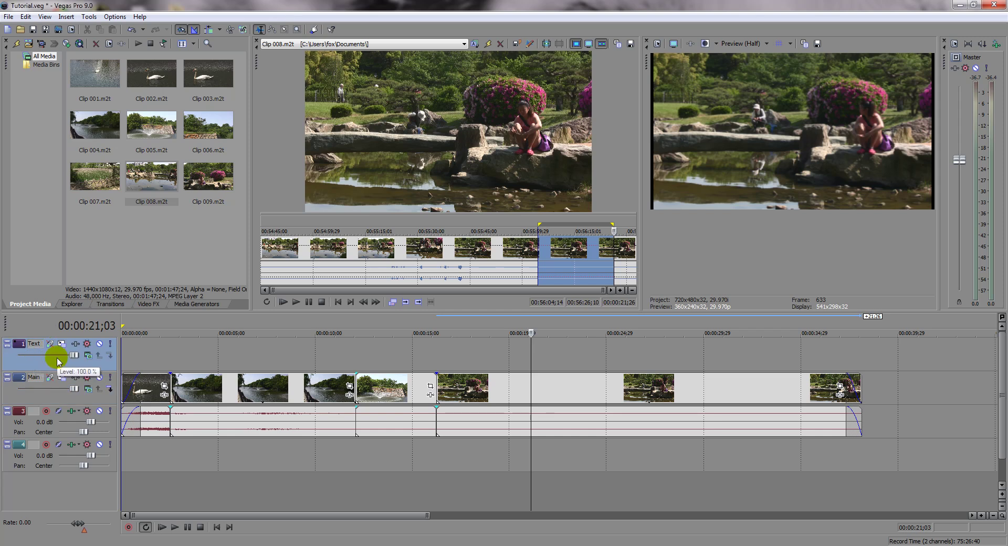
pyautogui.click(180, 304)
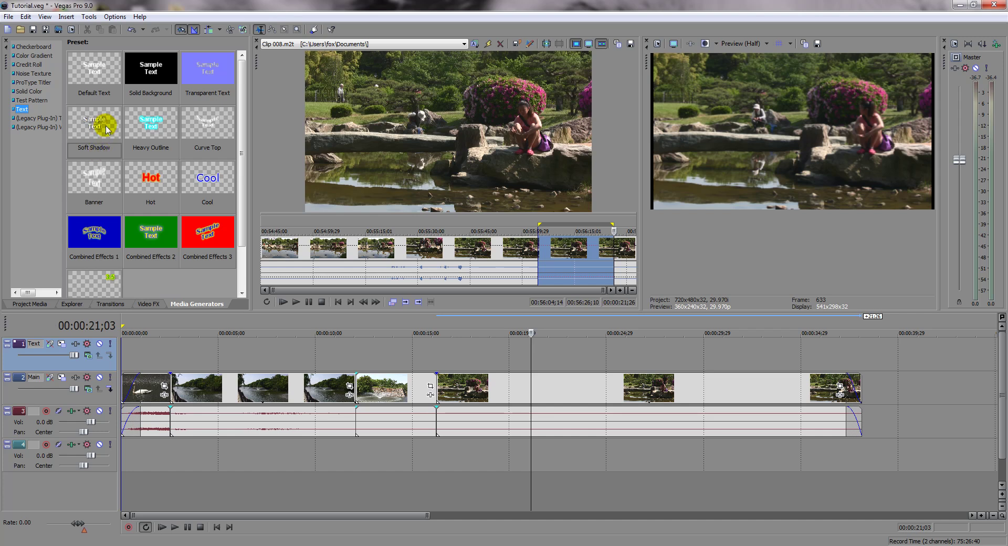
pyautogui.moveTo(107, 129); pyautogui.dragTo(539, 356)
pyautogui.moveTo(363, 288); pyautogui.dragTo(208, 198)
pyautogui.write('sdton')
pyautogui.press('BackSpace')
pyautogui.press('BackSpace')
pyautogui.press('BackSpace')
pyautogui.press('BackSpace')
pyautogui.press('BackSpace')
pyautogui.write('Stone Bridge')
# Turn on a yellow outline for the Stone Bridge text, widen it slightly, and close the text generator window
pyautogui.click(275, 186)
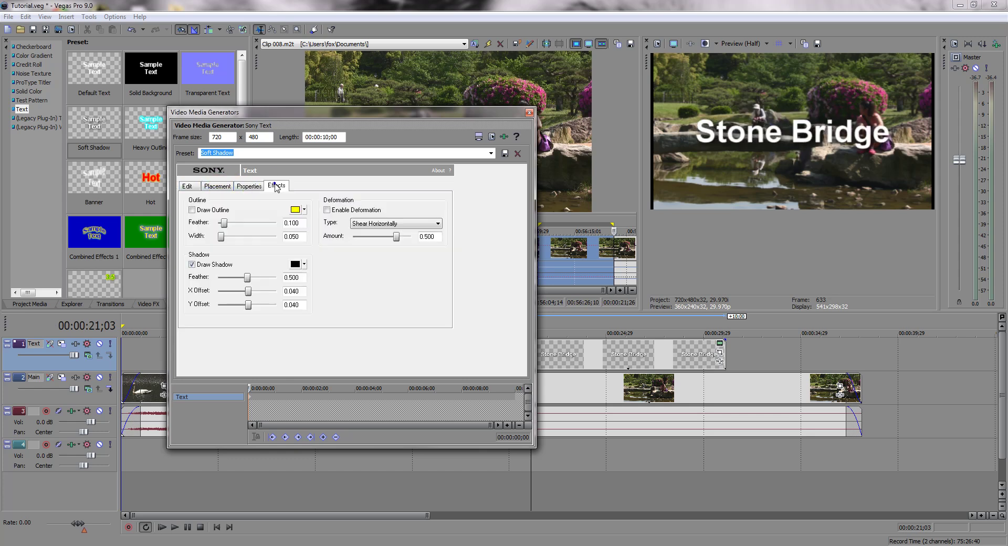
pyautogui.click(215, 212)
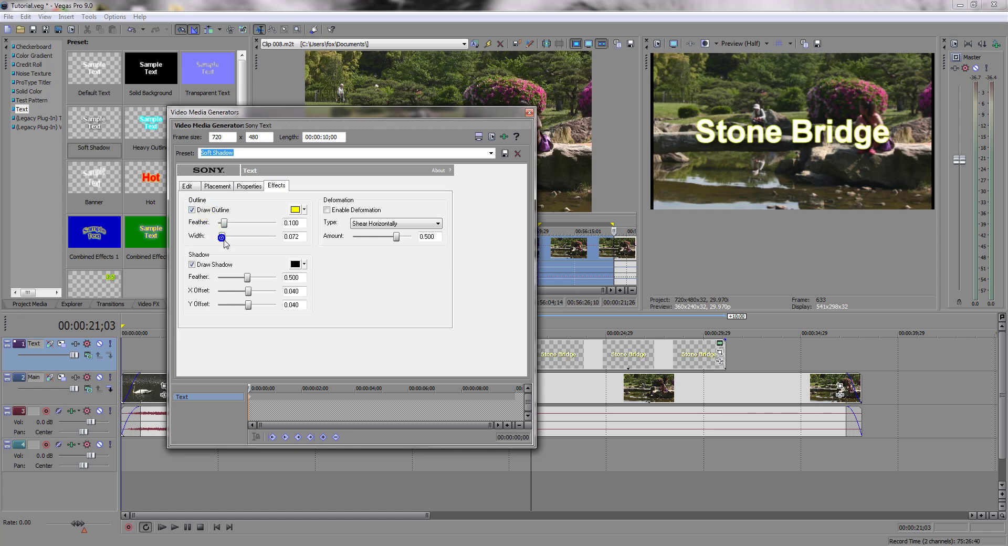
pyautogui.click(529, 113)
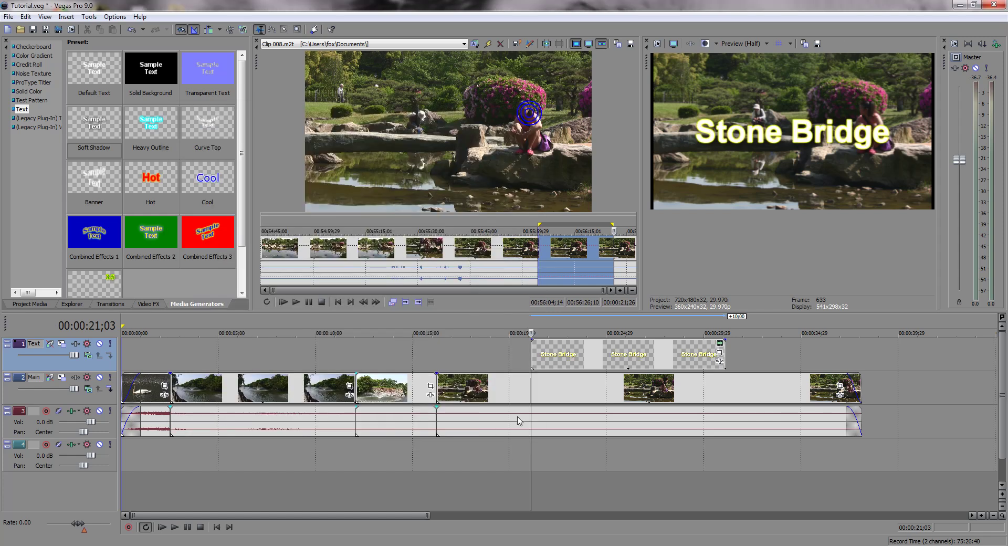
# Play the timeline briefly from 00:00:19;13, just before the Stone Bridge title
pyautogui.click(577, 460)
pyautogui.click(499, 455)
pyautogui.press('space')
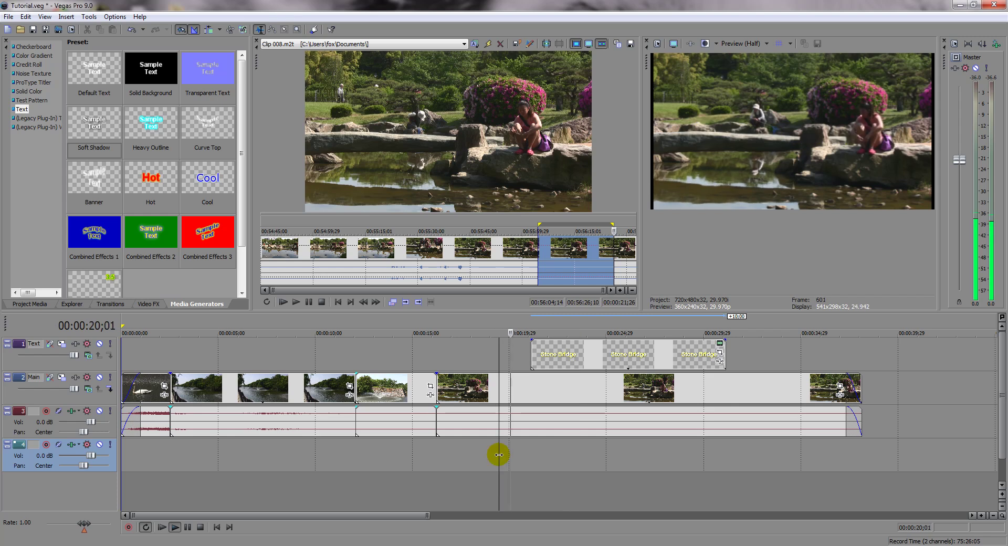
pyautogui.press('space')
# Give the Stone Bridge title event a fade-in and a fade-out of about one second each
pyautogui.moveTo(529, 340); pyautogui.dragTo(548, 340)
pyautogui.moveTo(725, 340); pyautogui.dragTo(704, 340)
pyautogui.moveTo(549, 340); pyautogui.dragTo(550, 340)
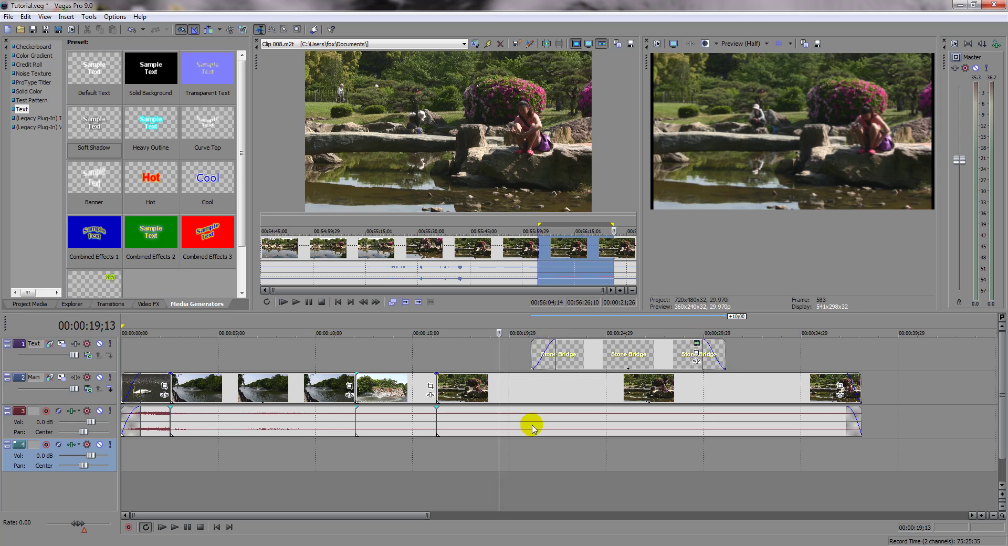
# Play back the Stone Bridge title's fade-in, and replay its fade-out from 00:00:29;16
pyautogui.press('space')
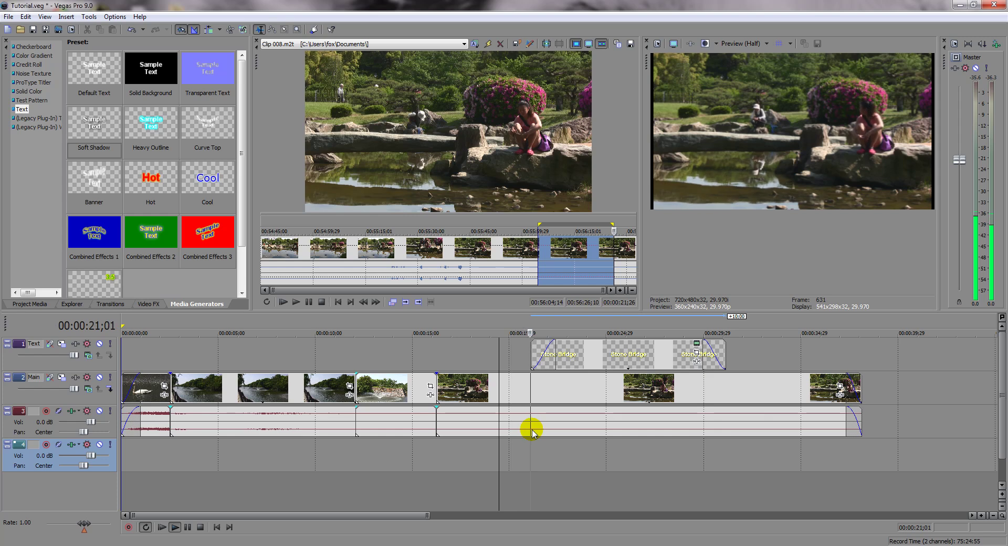
pyautogui.click(659, 453)
pyautogui.click(695, 452)
pyautogui.click(695, 451)
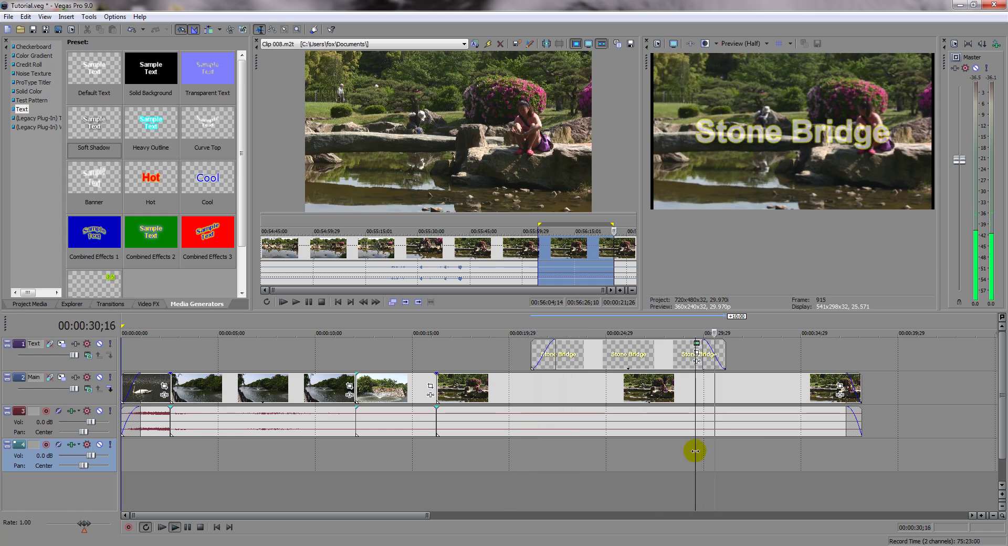
pyautogui.press('space')
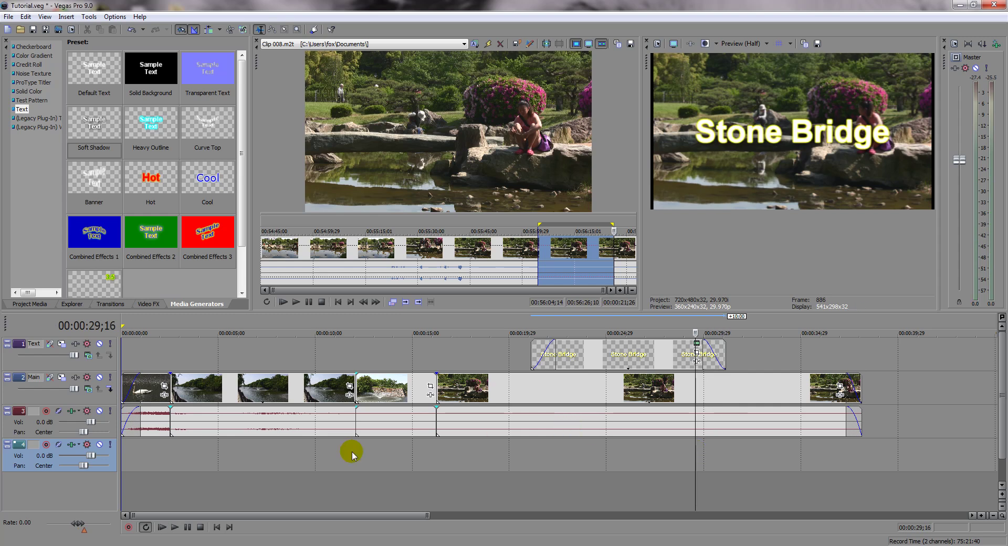
# Try different volumes on the clips' audio track, return it to 0.0 dB, and play from 00:00:04;06 to check the master level
pyautogui.click(338, 462)
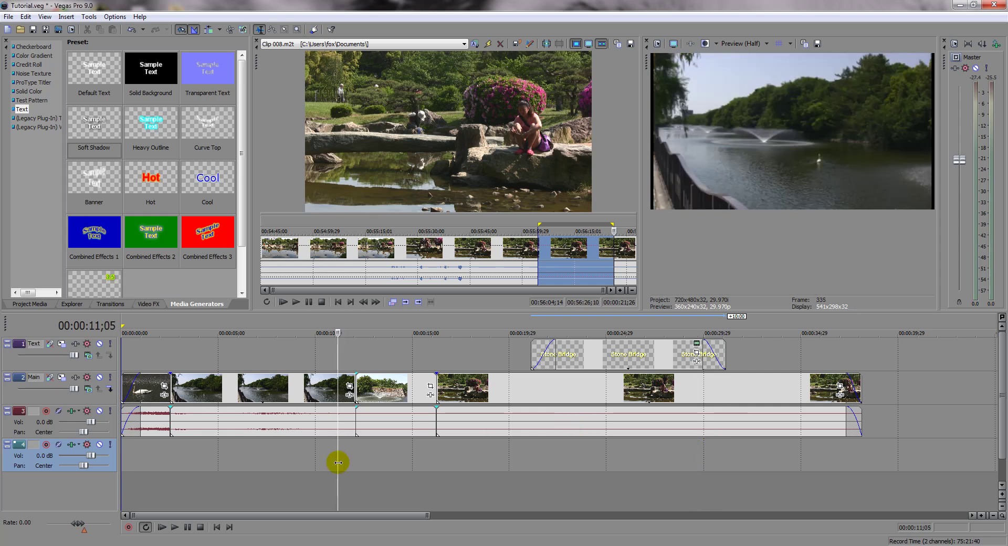
pyautogui.click(203, 458)
pyautogui.moveTo(90, 422)
pyautogui.mouseDown()
pyautogui.moveTo(80, 424)
pyautogui.moveTo(105, 423)
pyautogui.mouseUp()
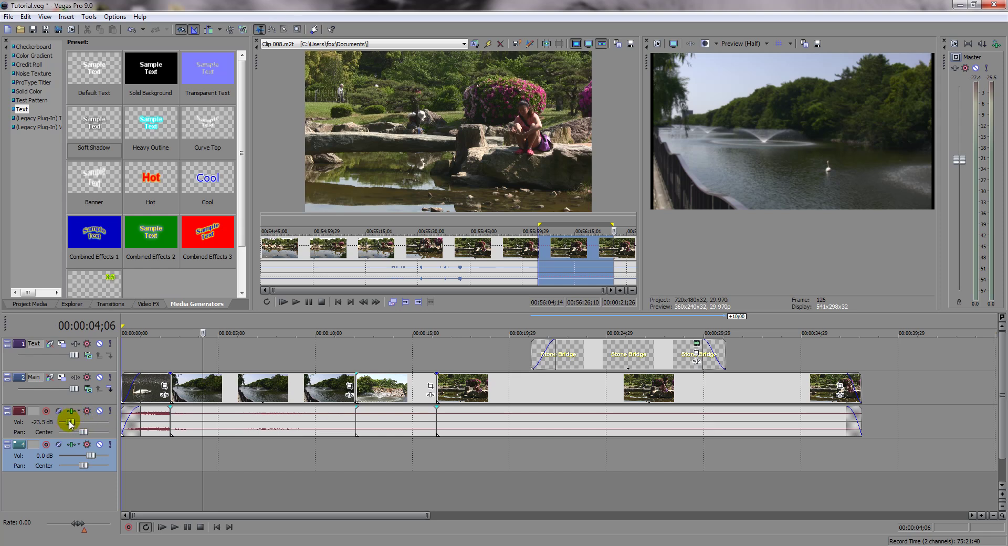
pyautogui.moveTo(101, 423); pyautogui.dragTo(93, 423)
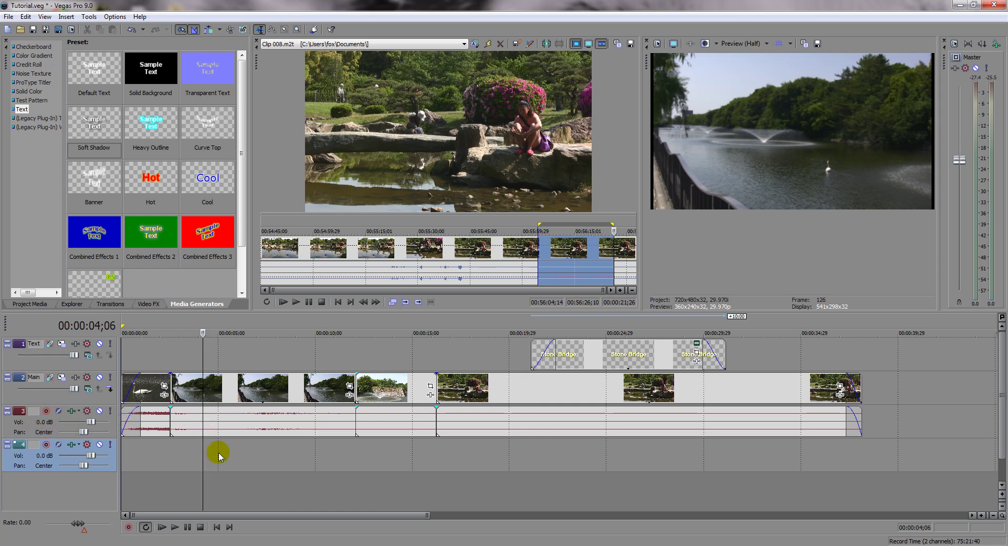
pyautogui.press('space')
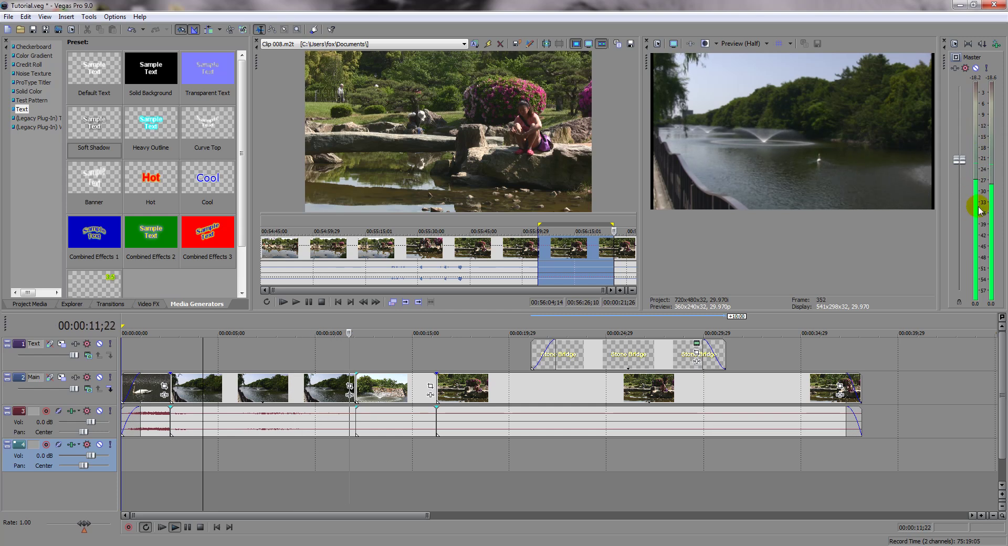
pyautogui.press('space')
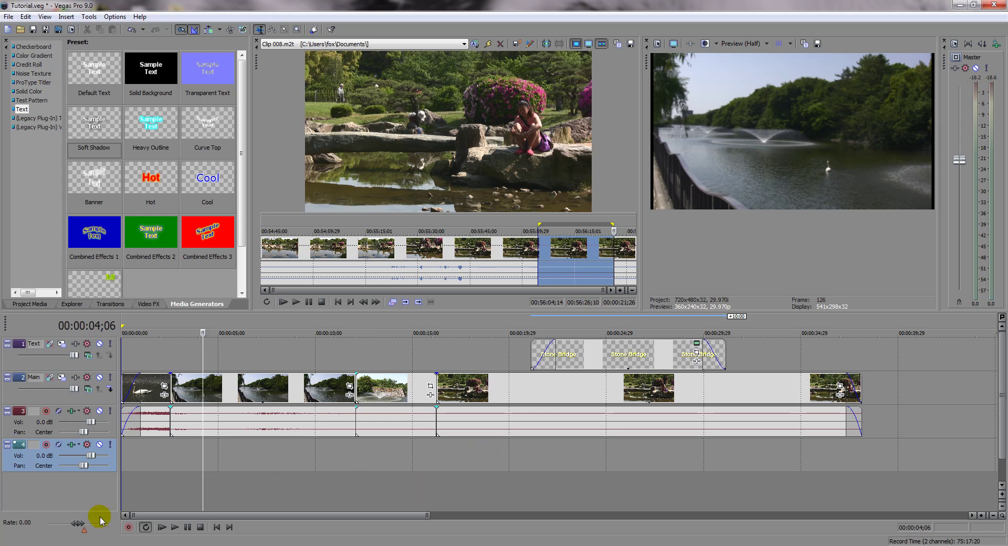
# Delete the empty audio track 4, insert a new audio track in its place, and name it Voice
pyautogui.press('Delete')
pyautogui.rightClick(43, 458)
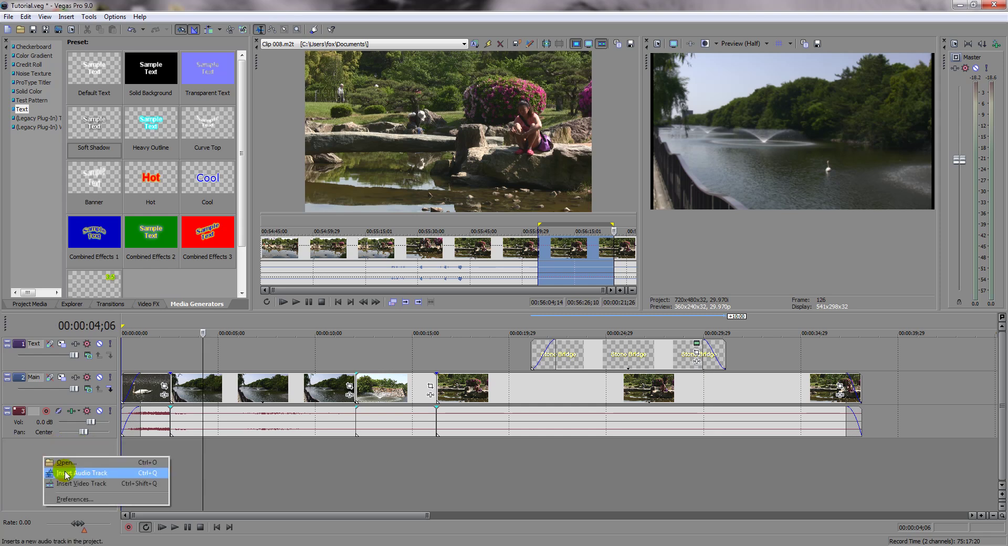
pyautogui.click(66, 474)
pyautogui.doubleClick(30, 445)
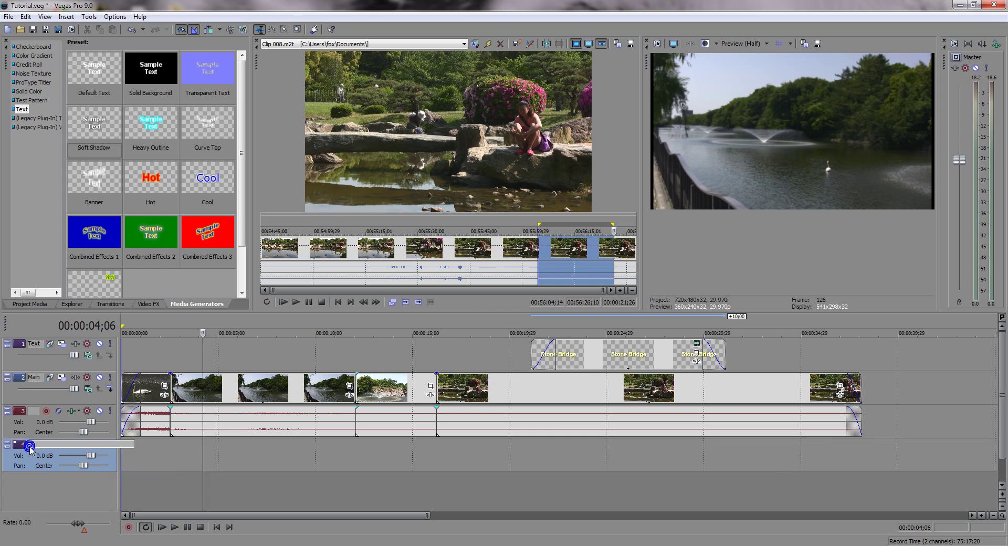
pyautogui.write('Voice')
pyautogui.press('Return')
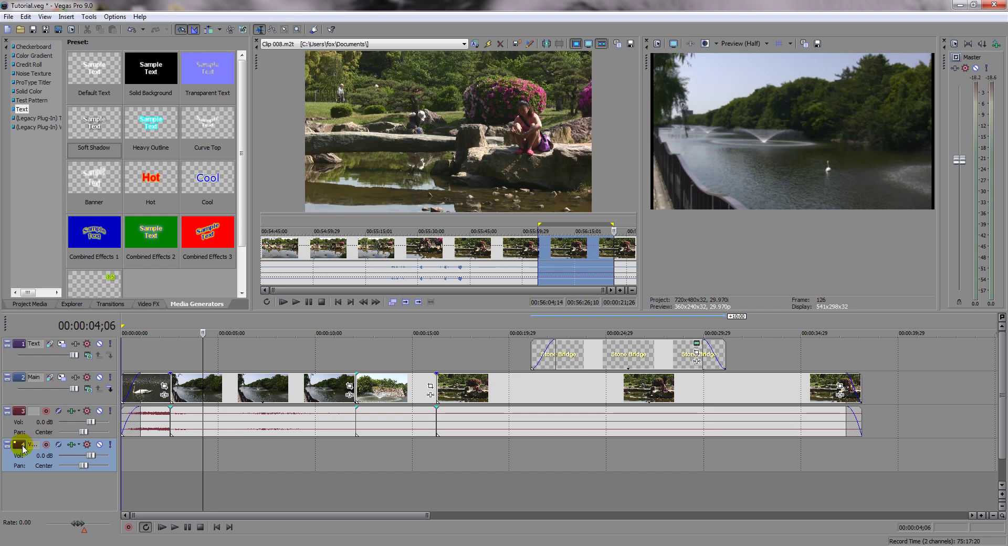
pyautogui.doubleClick(39, 446)
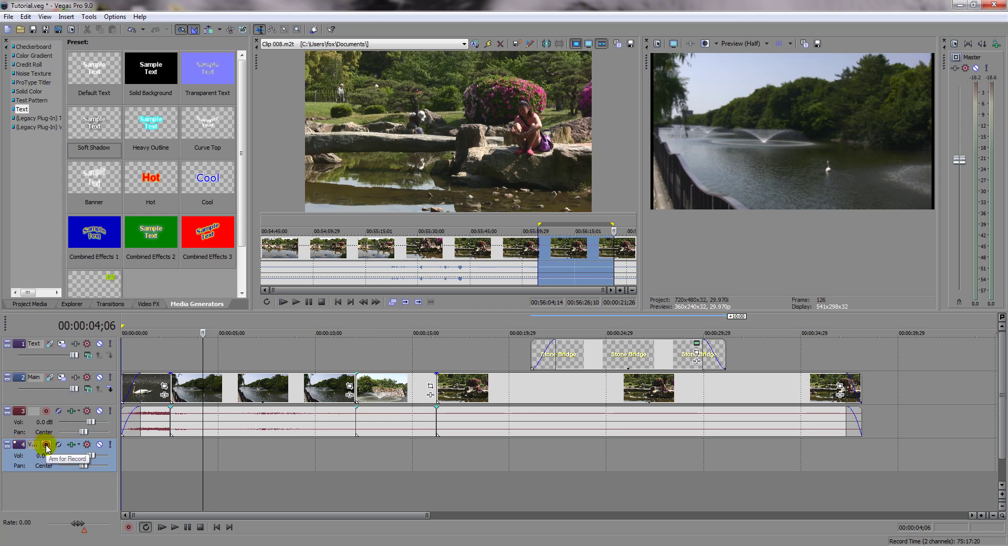
# Arm the Voice track, record a short narration take from 00:00:04;06, keep the recorded file, and play it back
pyautogui.click(46, 446)
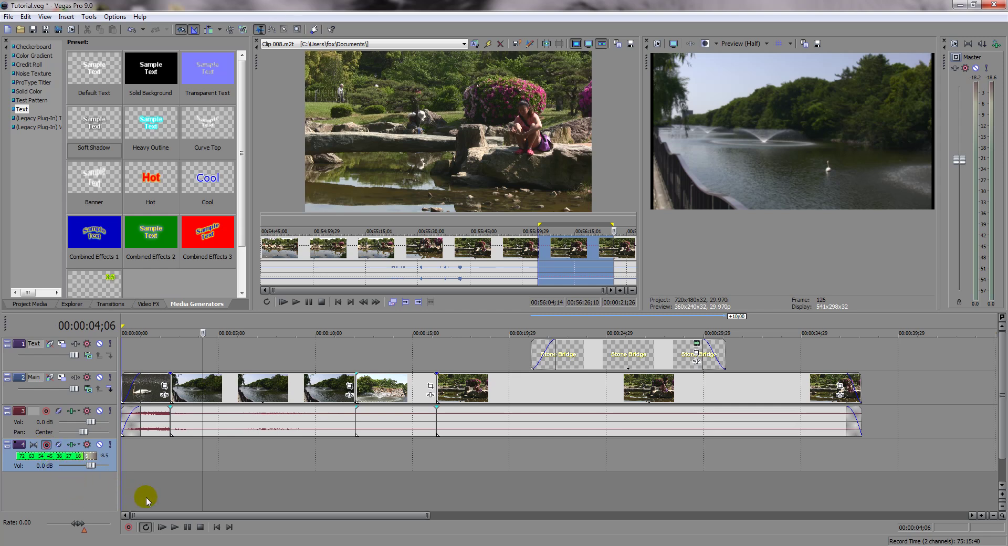
pyautogui.click(127, 528)
pyautogui.click(128, 528)
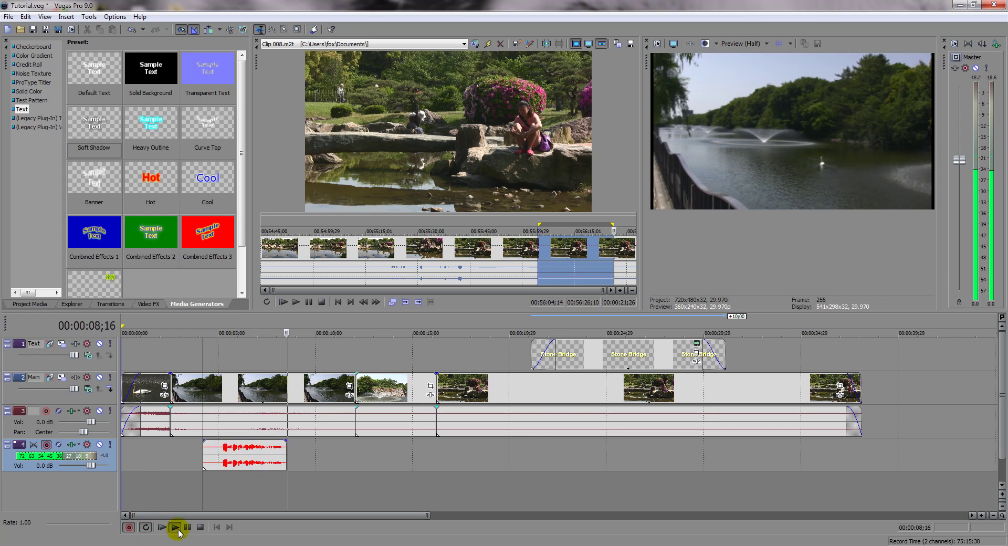
pyautogui.click(200, 527)
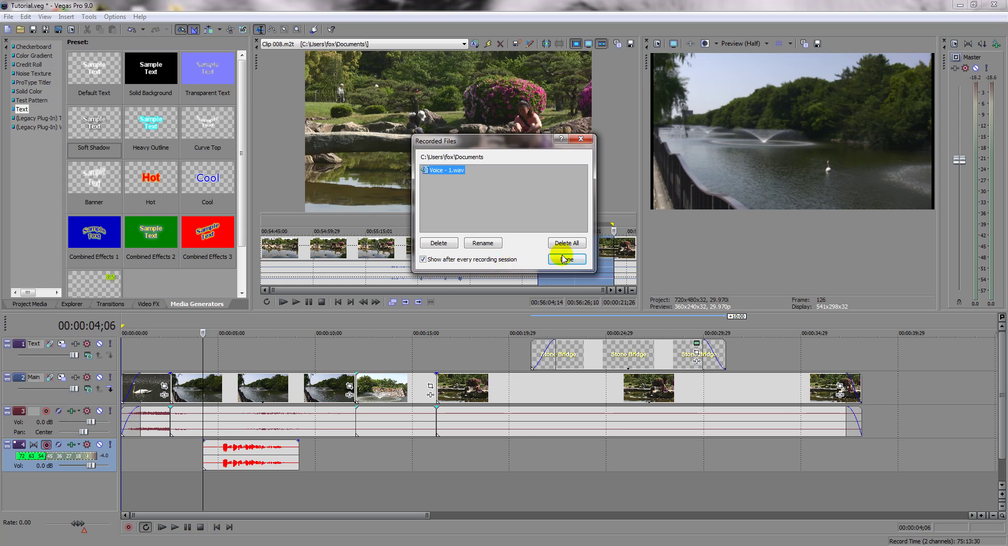
pyautogui.click(563, 259)
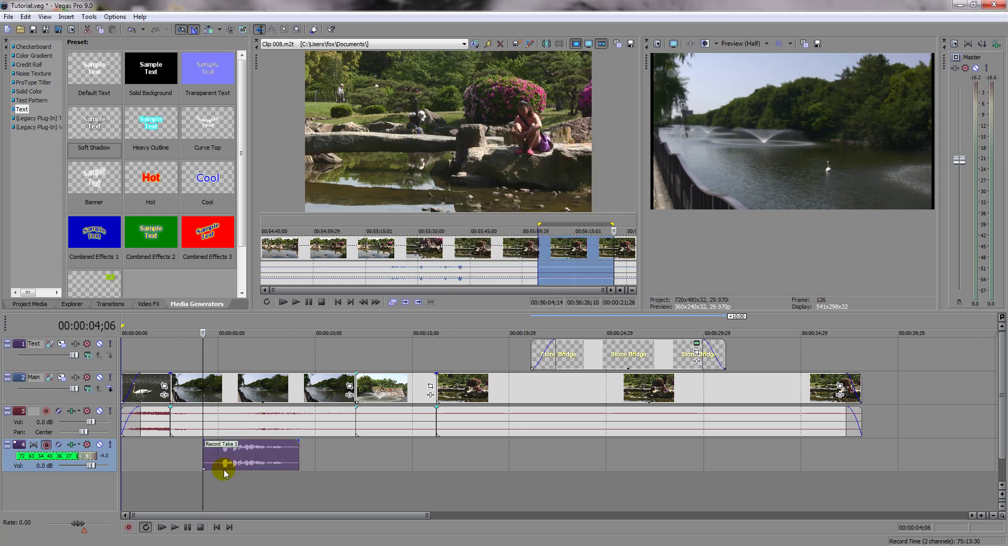
pyautogui.press('space')
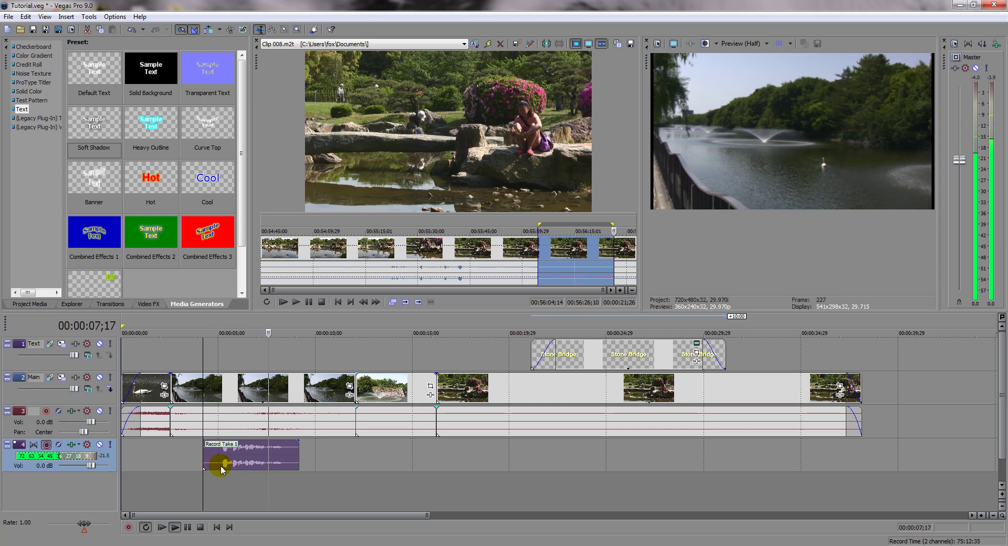
pyautogui.press('space')
# Delete the recorded take and the Voice track, and return the cursor to the project start
pyautogui.press('Delete')
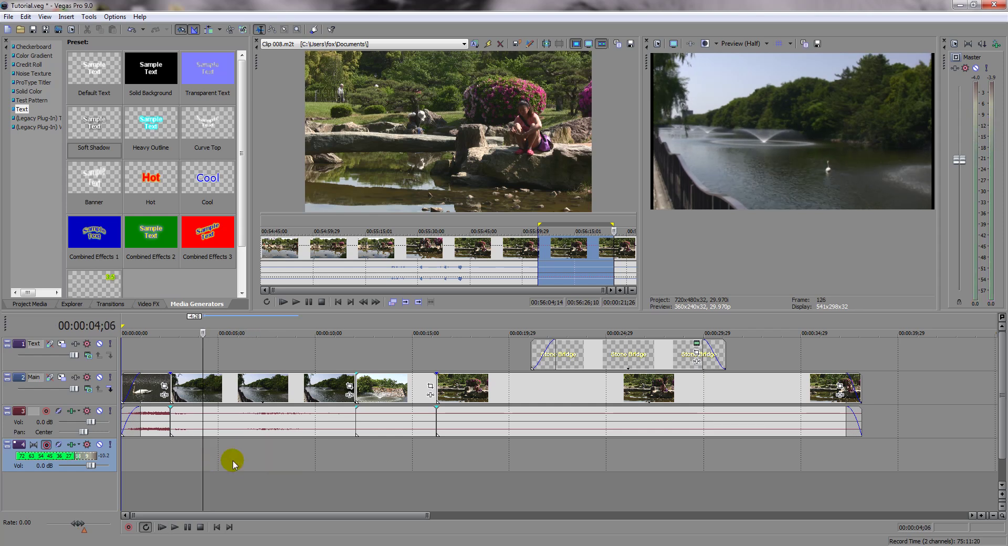
pyautogui.click(18, 447)
pyautogui.press('Delete')
pyautogui.hotkey('ctrl', 'Home')
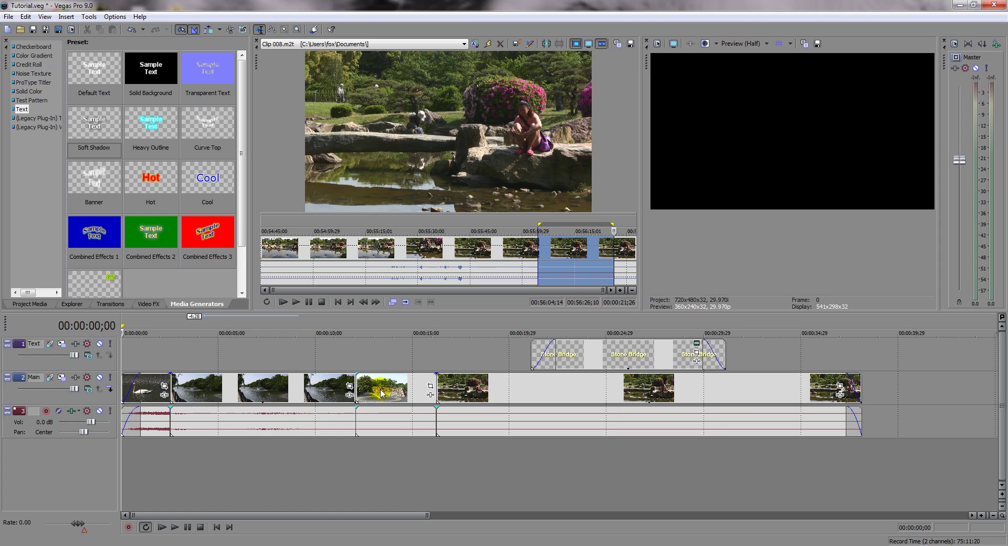
# Delete the lake clip from the Main track and manually shift the fountain clip, stone bridge clip and Stone Bridge title earlier to close the gap
pyautogui.click(239, 396)
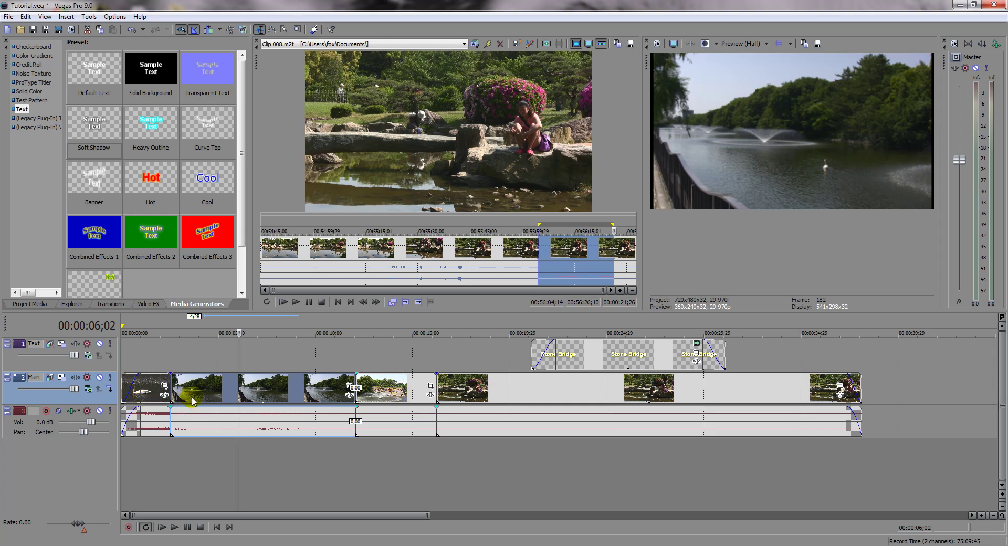
pyautogui.press('Delete')
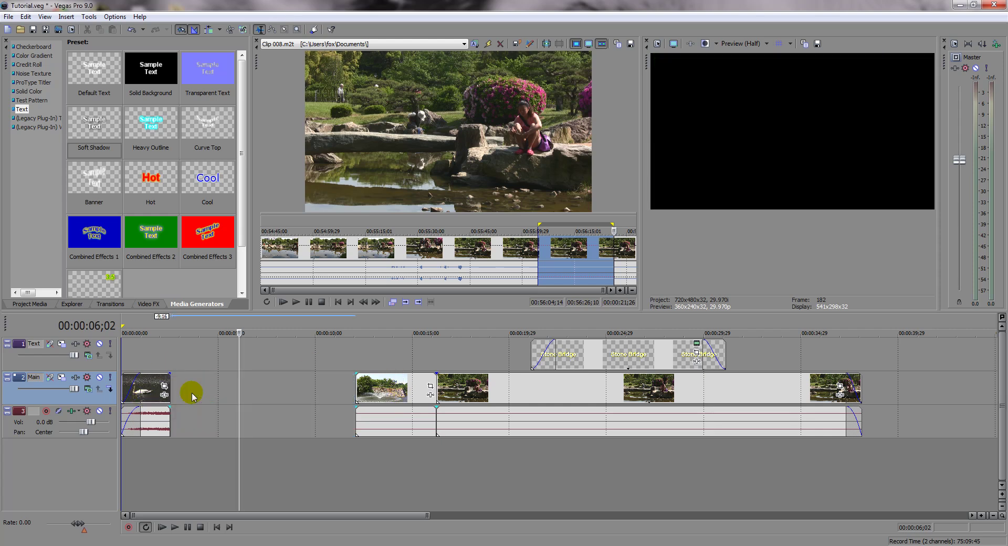
pyautogui.moveTo(381, 391); pyautogui.dragTo(194, 390)
pyautogui.click(513, 390)
pyautogui.moveTo(514, 390); pyautogui.dragTo(329, 387)
pyautogui.click(526, 426)
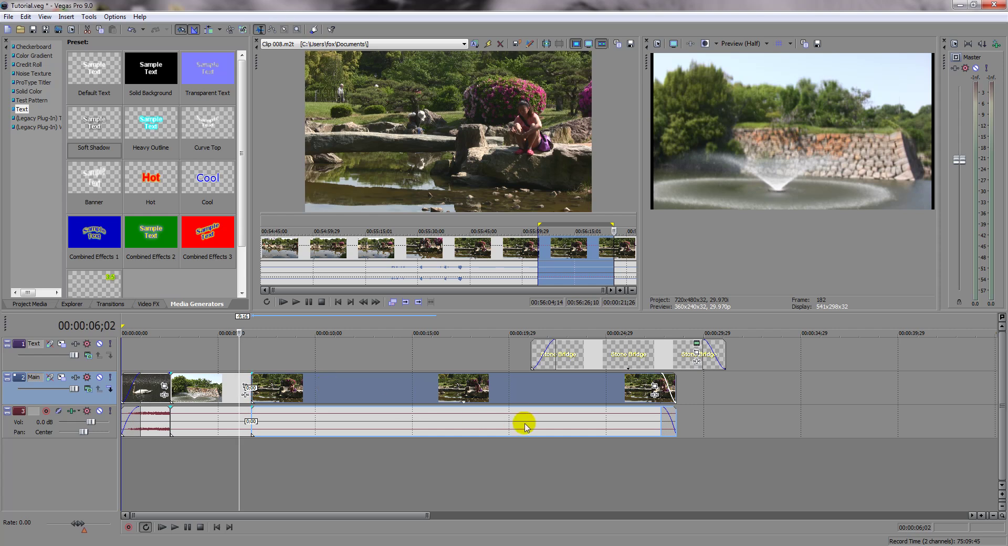
pyautogui.moveTo(592, 359); pyautogui.dragTo(473, 359)
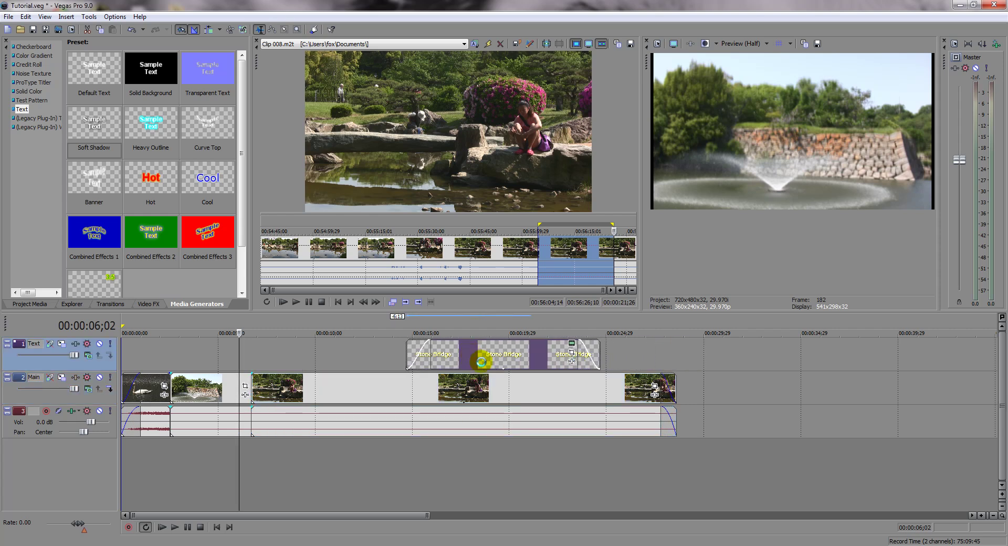
# Undo the title and clip moves and the deletion of the lake clip
pyautogui.hotkey('ctrl', 'z')
pyautogui.hotkey('ctrl', 'z')
pyautogui.hotkey('ctrl', 'z')
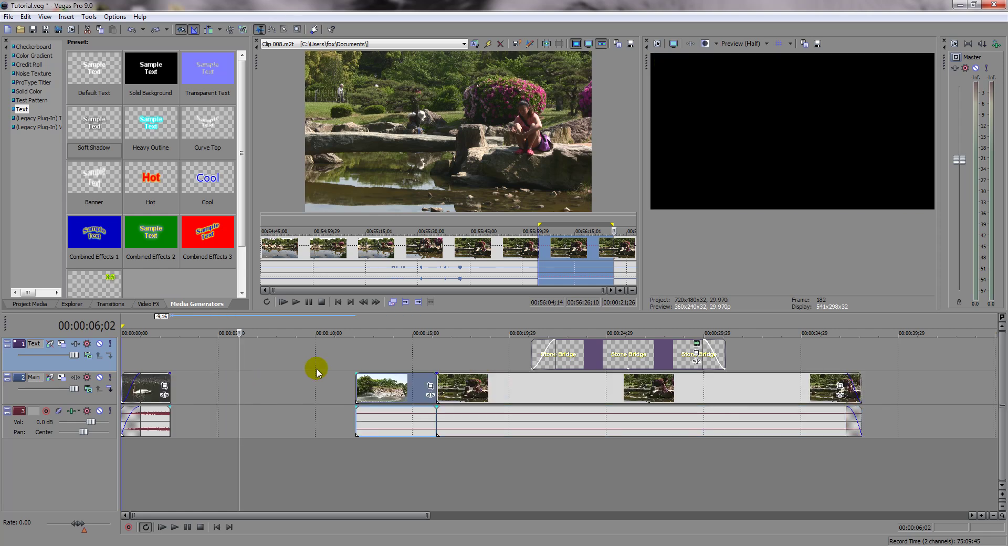
pyautogui.moveTo(239, 376); pyautogui.dragTo(377, 382)
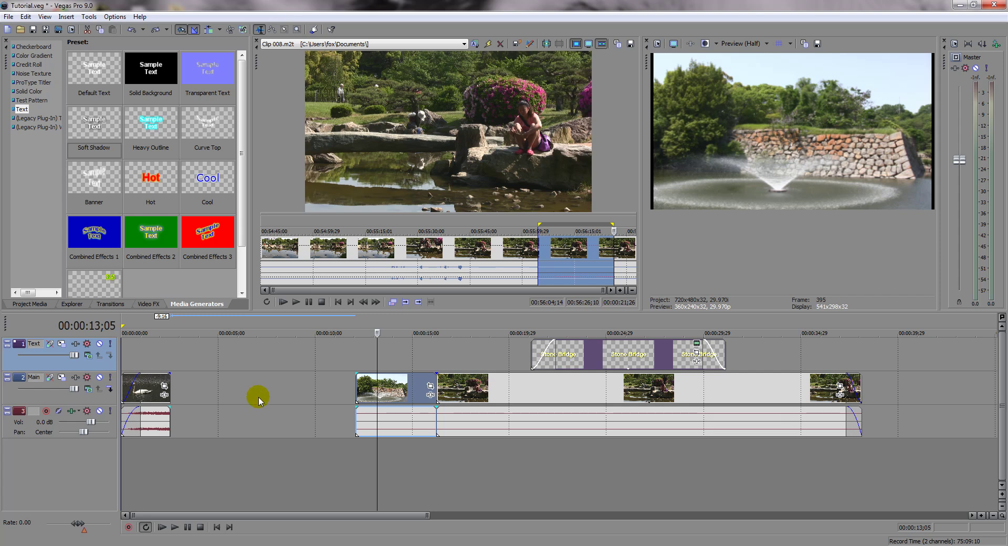
pyautogui.hotkey('ctrl', 'z')
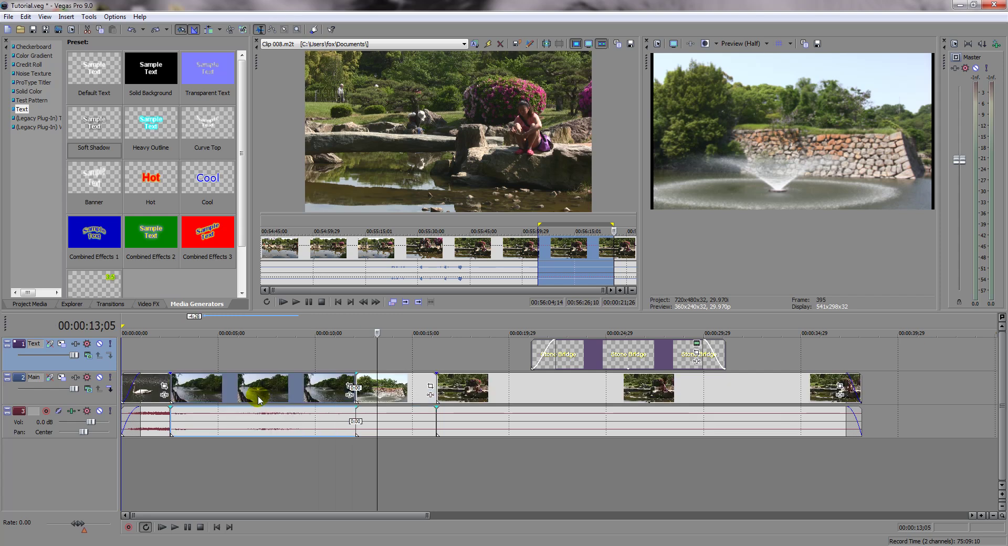
# Turn on Auto Ripple and delete the lake clip from the Main track
pyautogui.click(208, 31)
pyautogui.click(283, 376)
pyautogui.click(281, 385)
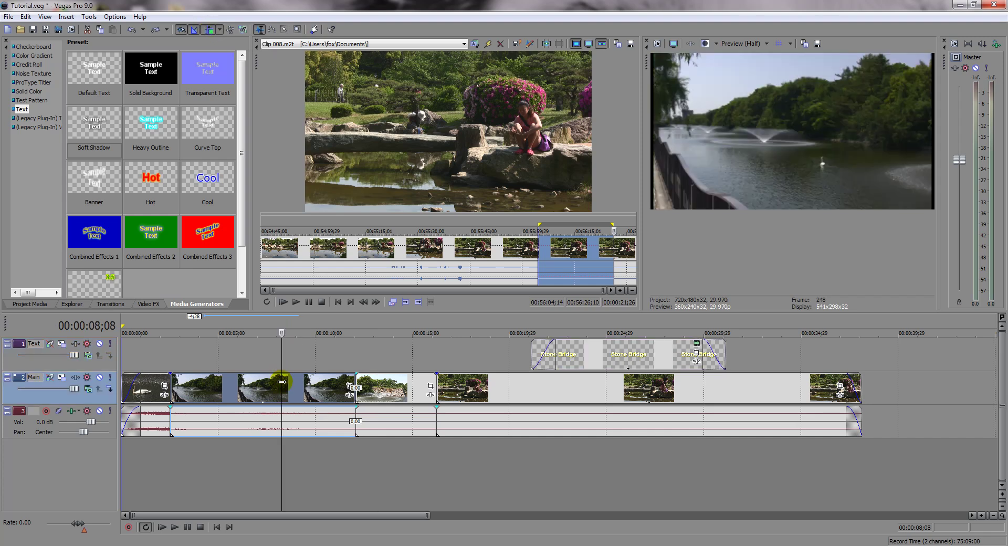
pyautogui.press('Delete')
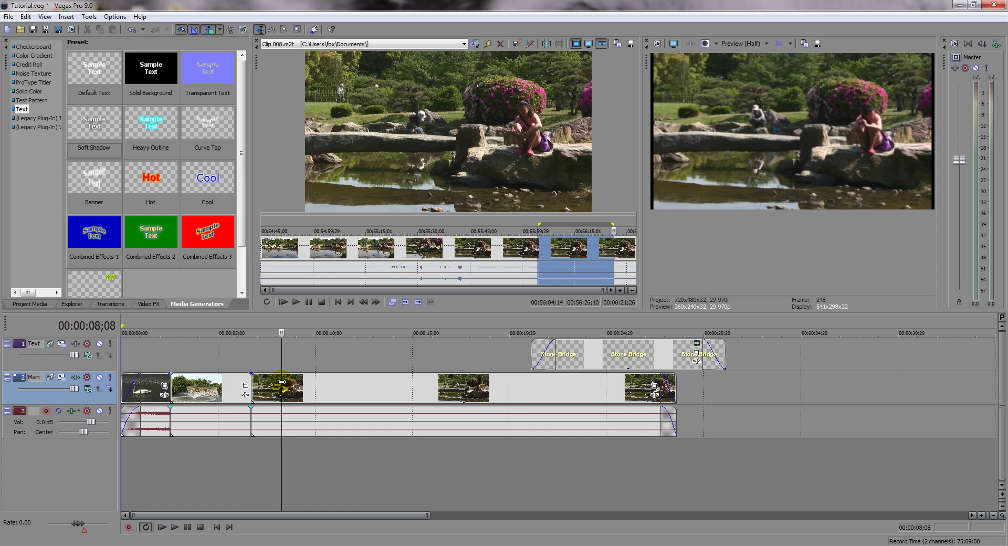
# Move the Stone Bridge title about seven seconds earlier and select both the Text and Main tracks
pyautogui.rightClick(88, 466)
pyautogui.moveTo(577, 350); pyautogui.dragTo(434, 360)
pyautogui.click(39, 401)
pyautogui.keyDown('ctrl'); pyautogui.click(33, 367); pyautogui.keyUp('ctrl')
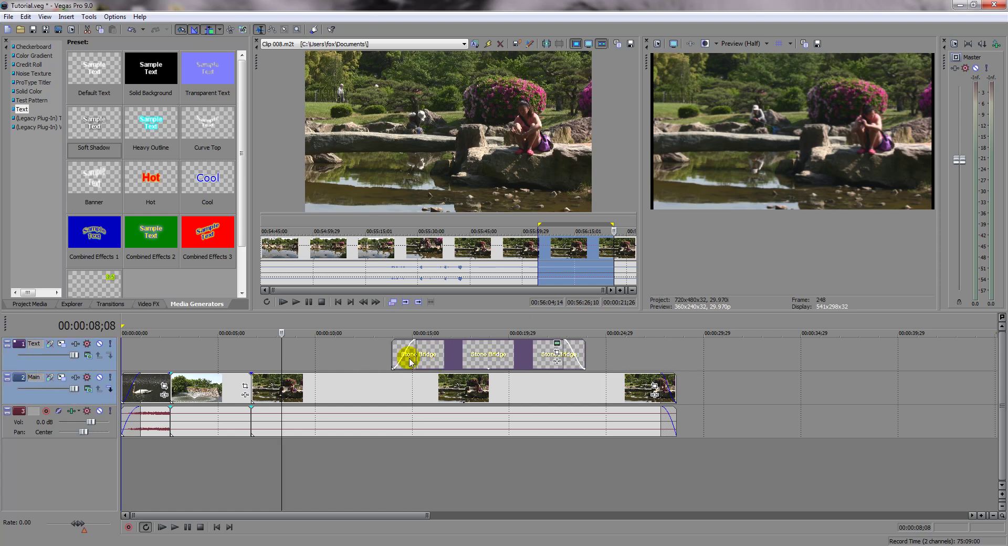
# Undo the title move and the lake clip deletion, and try deleting with both video tracks selected, undoing that too
pyautogui.hotkey('ctrl', 'z')
pyautogui.hotkey('ctrl', 'z')
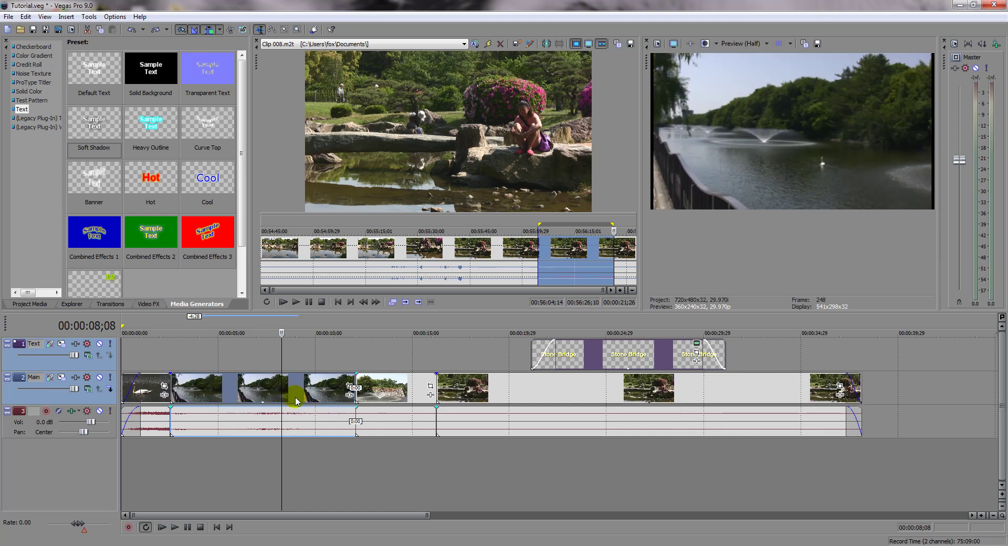
pyautogui.press('Delete')
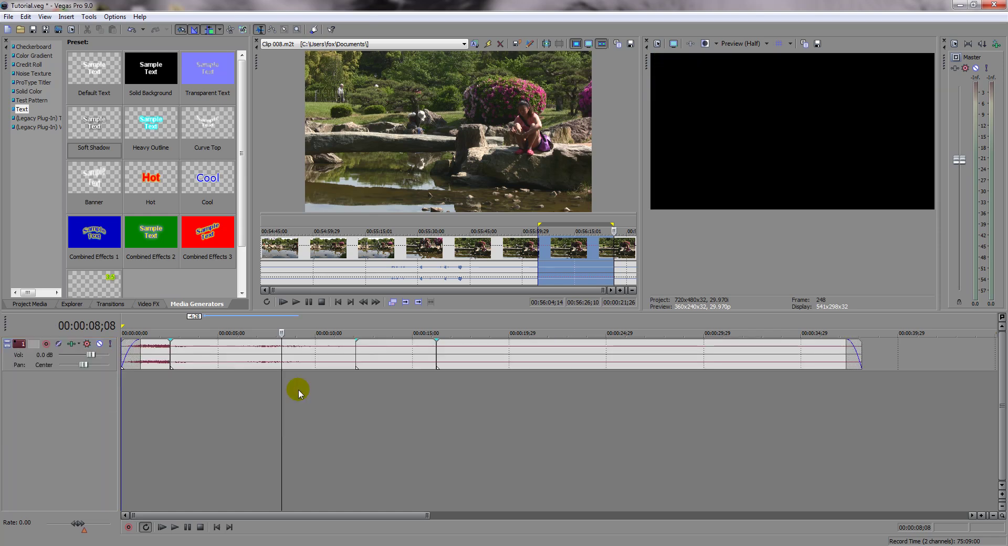
pyautogui.hotkey('ctrl', 'z')
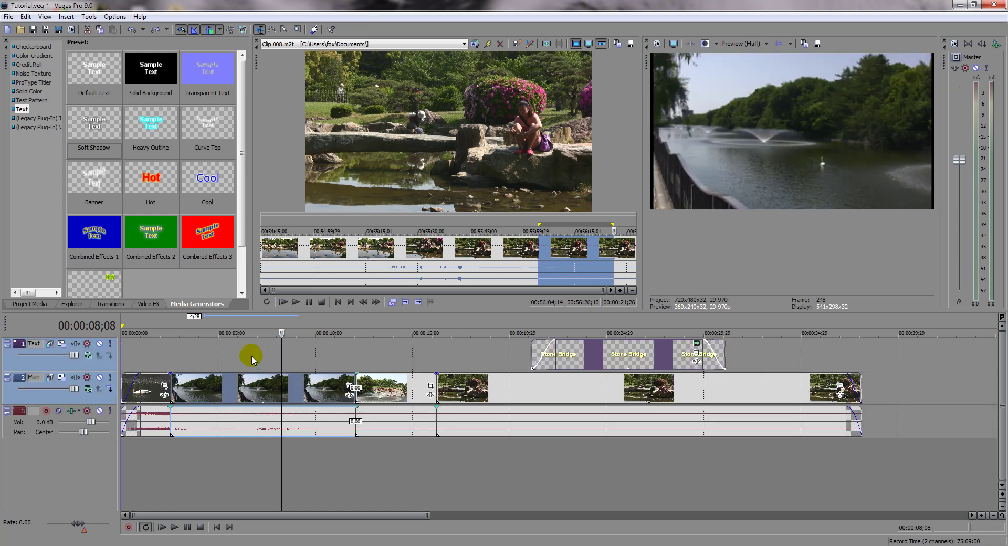
# Select the lake clip, ripple-delete it from the Main track, and undo the deletion
pyautogui.click(251, 354)
pyautogui.click(231, 388)
pyautogui.click(234, 409)
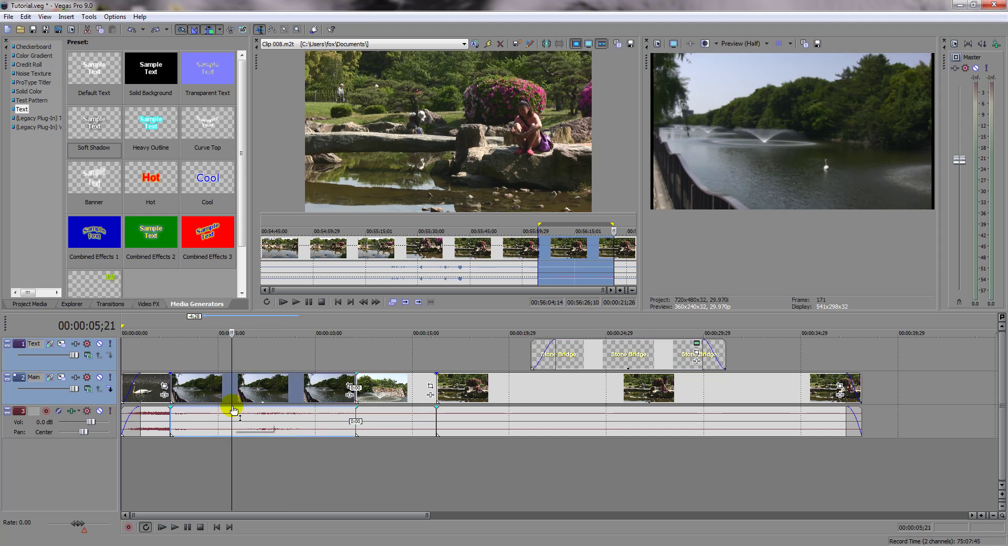
pyautogui.press('Delete')
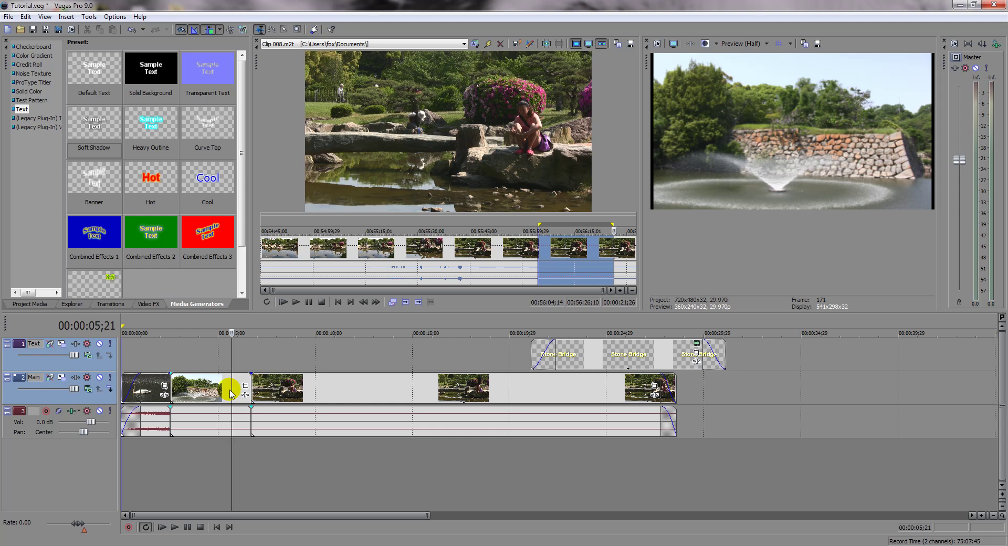
pyautogui.hotkey('ctrl', 'z')
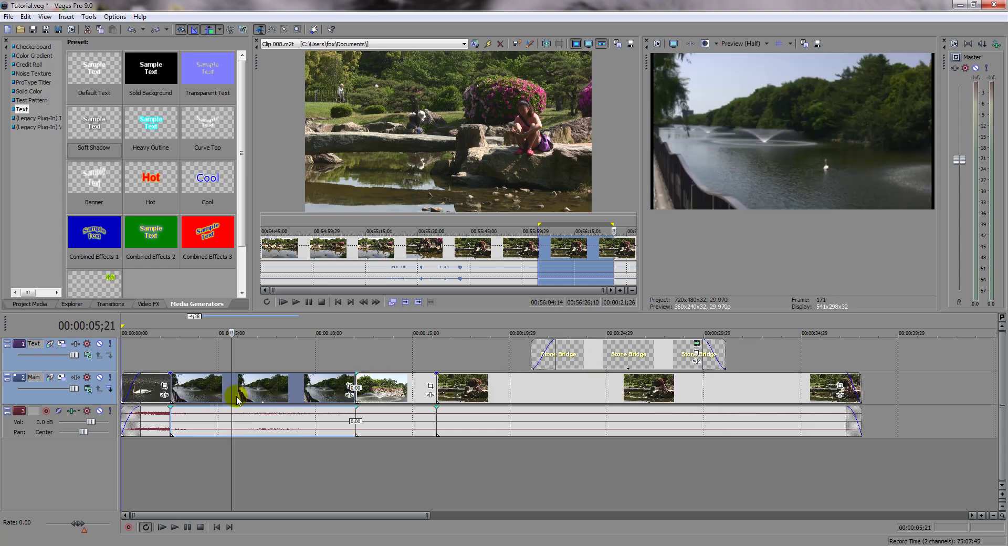
pyautogui.click(294, 356)
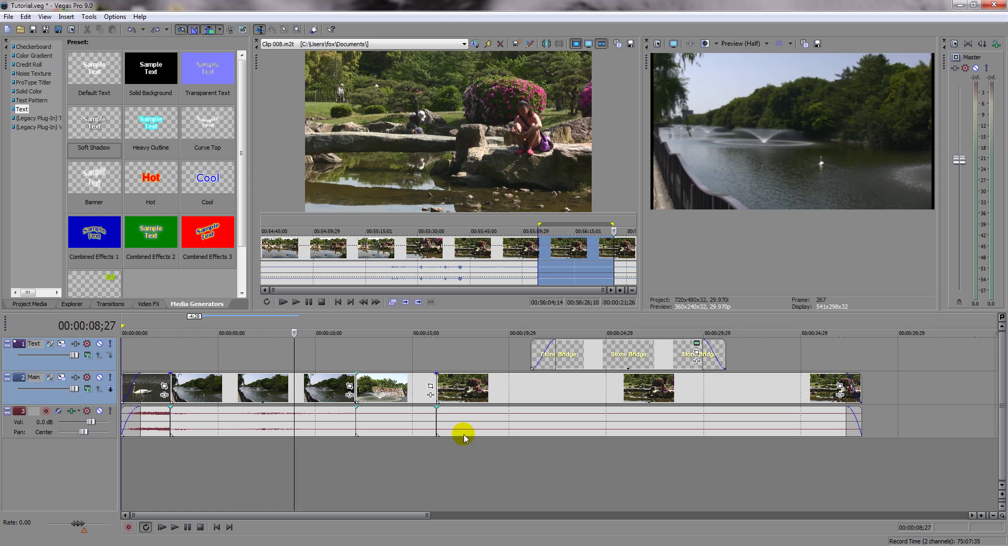
# Place the stone bridge clip directly against the fountain clip and trim its end to about 24.5 seconds on the timeline
pyautogui.moveTo(453, 388); pyautogui.dragTo(549, 398)
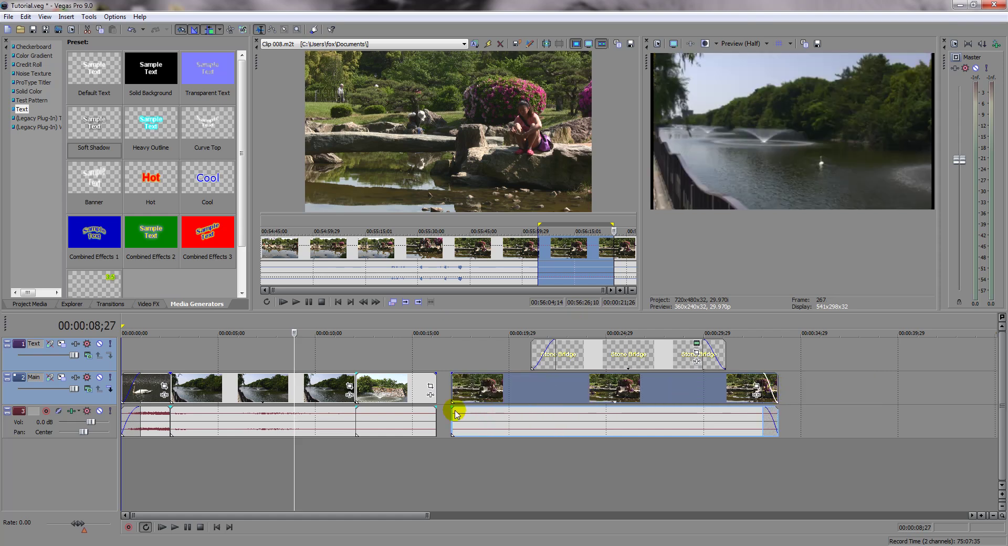
pyautogui.moveTo(536, 387); pyautogui.dragTo(529, 391)
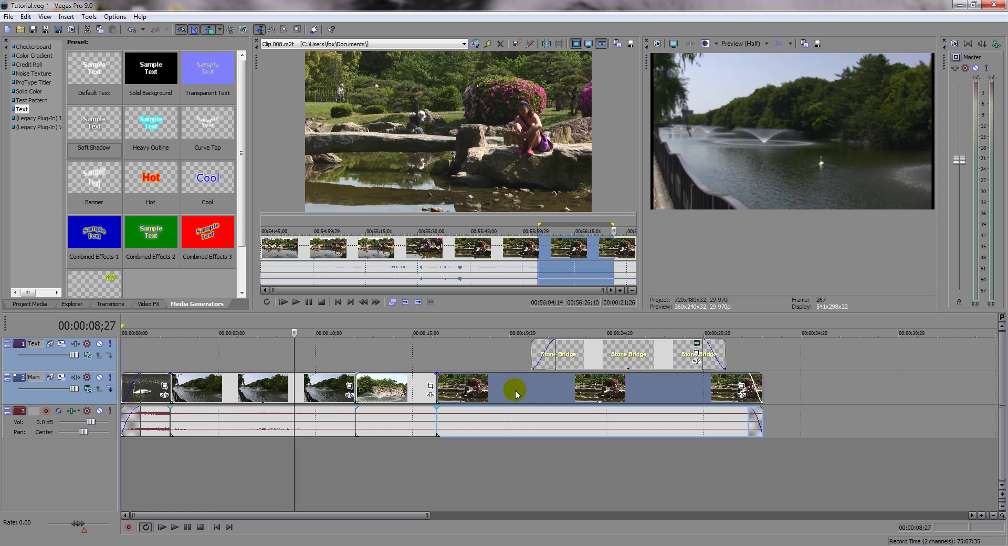
pyautogui.moveTo(765, 388); pyautogui.dragTo(597, 387)
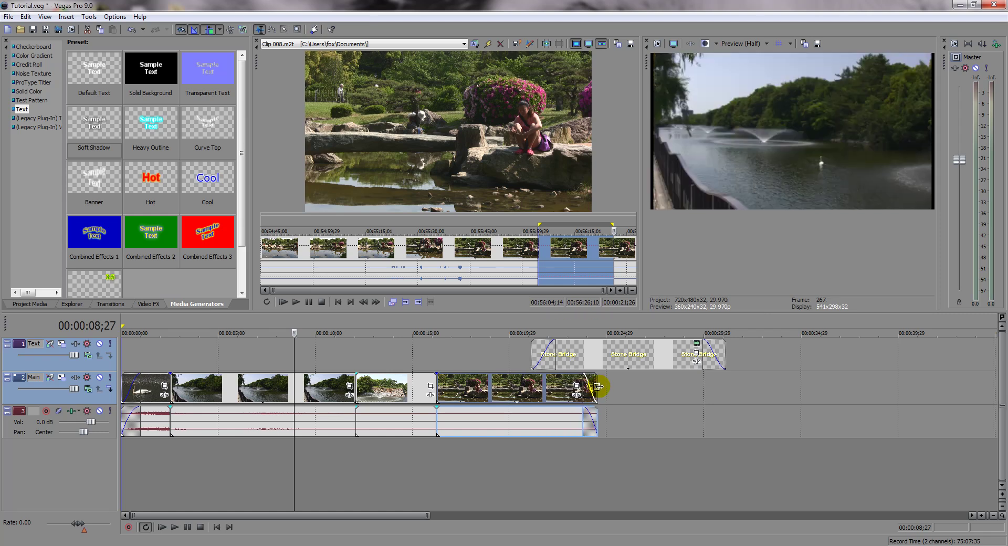
# Trim the end of the stone bridge clip to 00:00:19;05 and play the shortened clip from its start
pyautogui.click(493, 363)
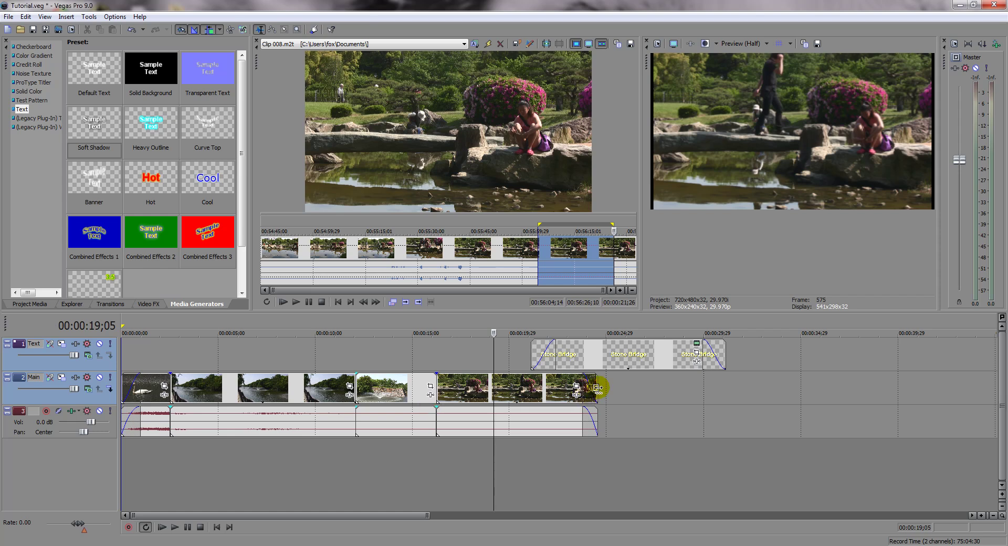
pyautogui.moveTo(597, 388); pyautogui.dragTo(485, 402)
pyautogui.click(439, 447)
pyautogui.press('space')
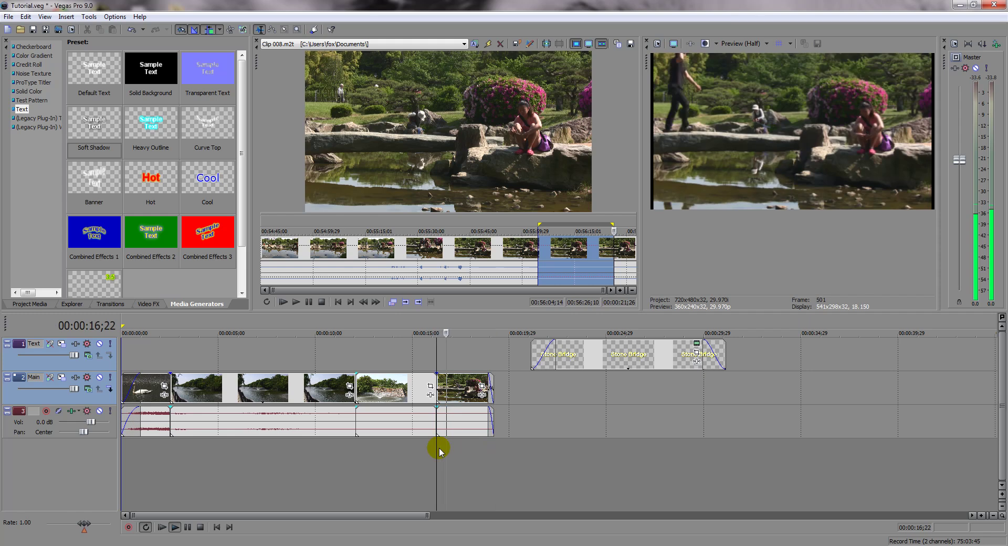
pyautogui.press('space')
# Extend the end of the stone bridge clip to about 38 seconds on the timeline and play it from 00:00:16;07
pyautogui.moveTo(494, 386); pyautogui.dragTo(867, 389)
pyautogui.press('space')
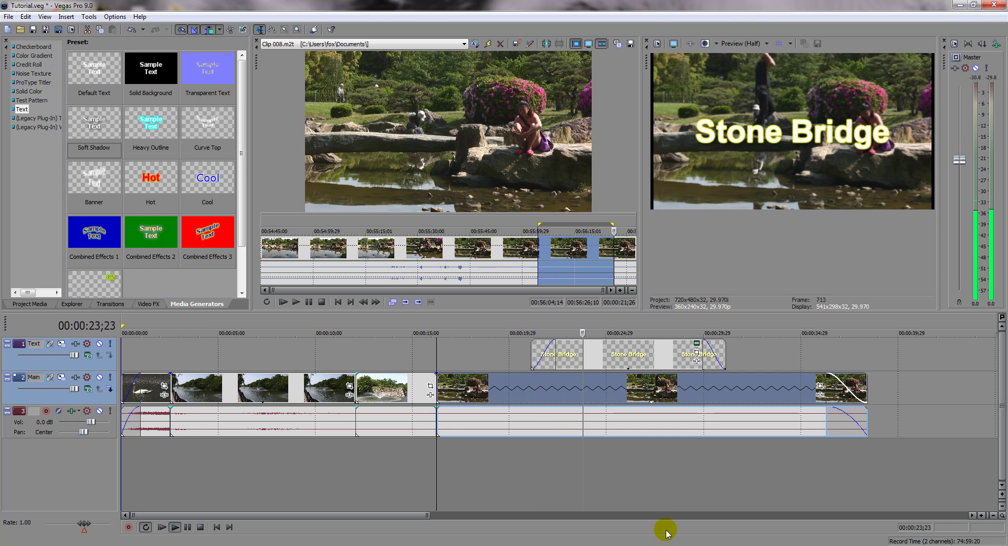
pyautogui.press('space')
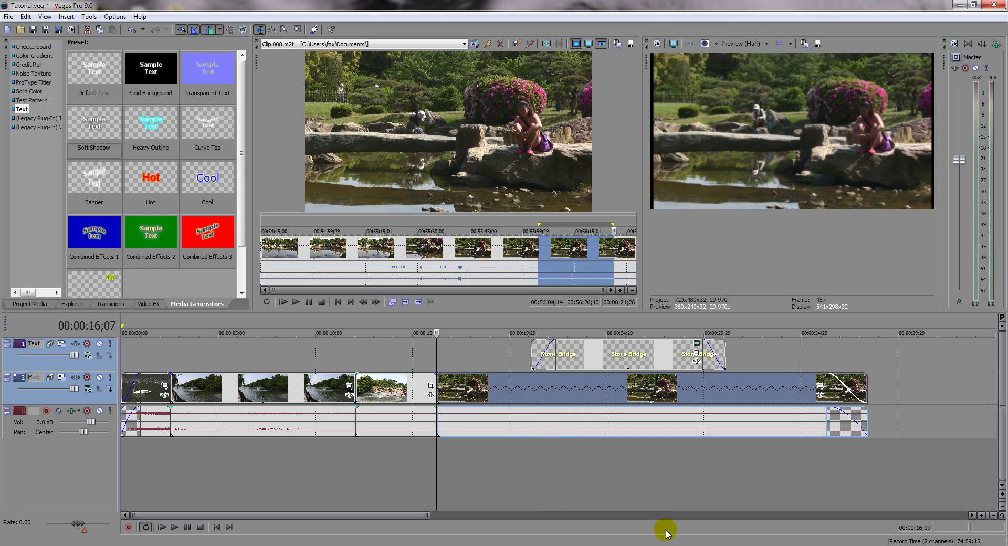